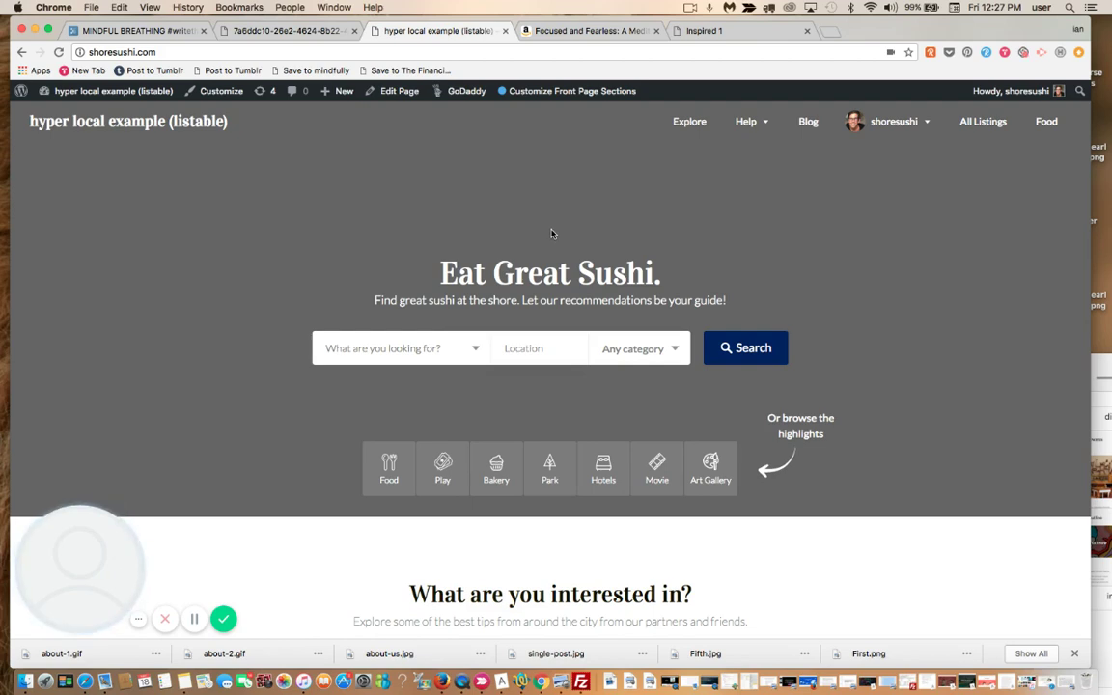
Open the front page for editing and disable its Location and Categories search fields
left_click(412, 96)
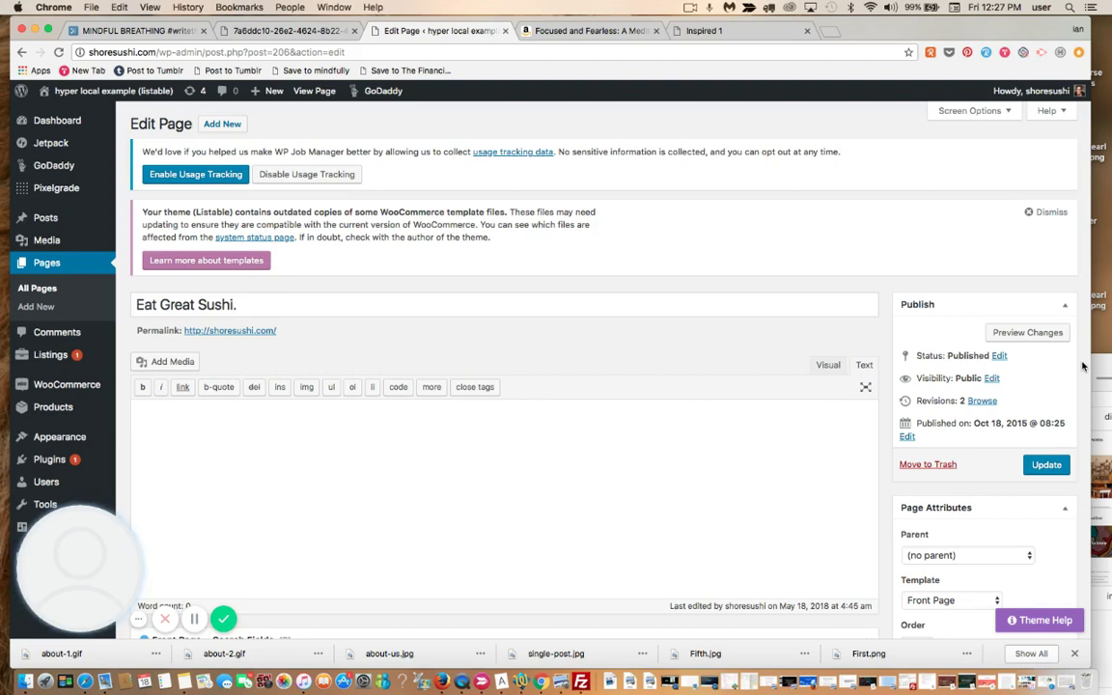
scroll(1082, 366, "down", 8)
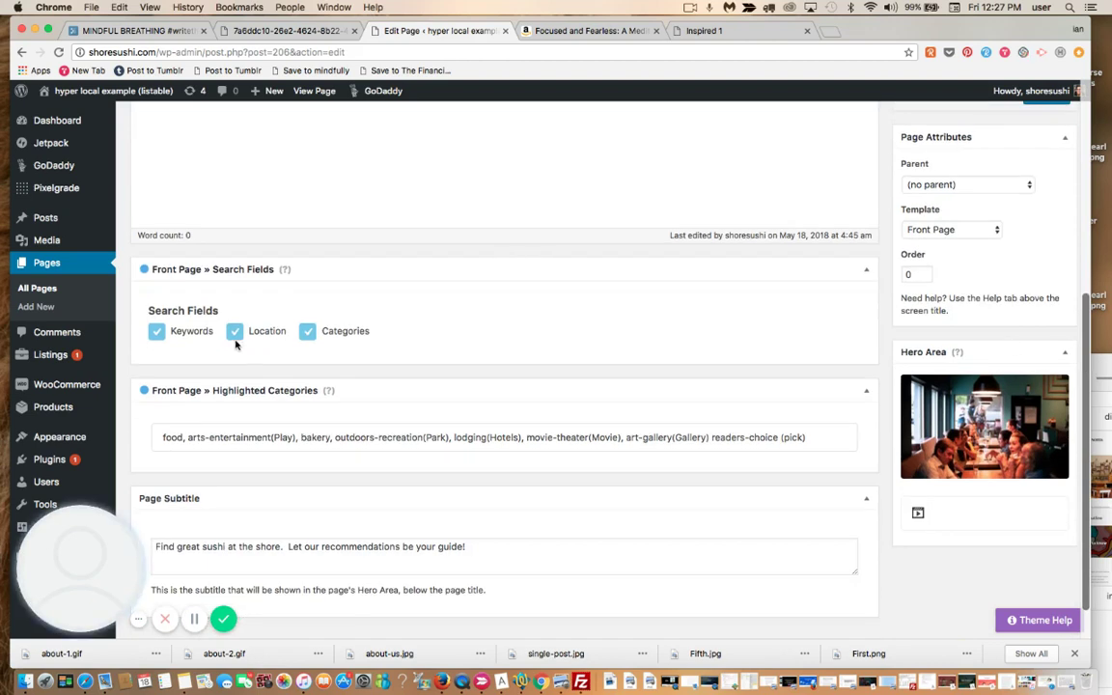
left_click(235, 338)
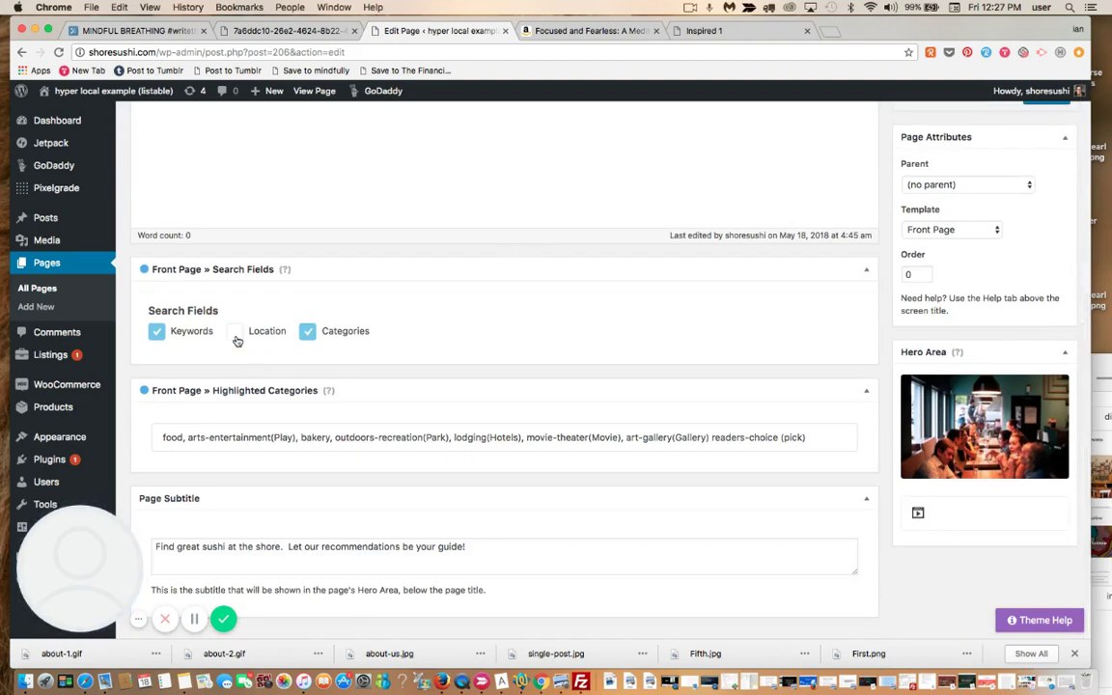
left_click(310, 333)
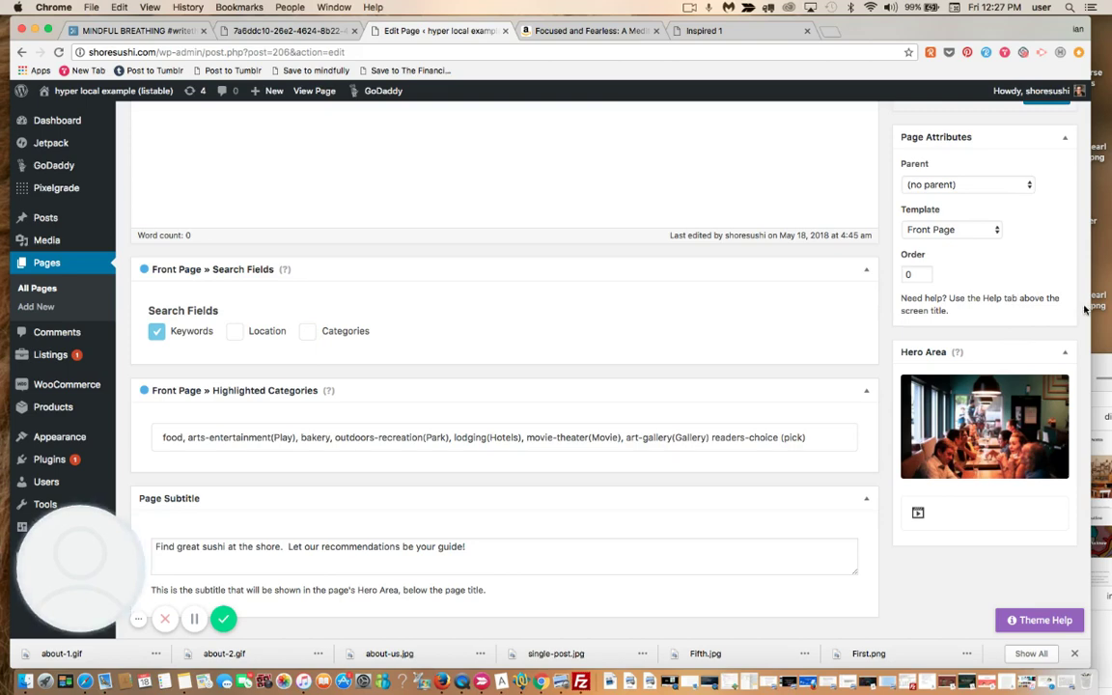
Update the front page and view it on the live site
scroll(1084, 309, "up", 4)
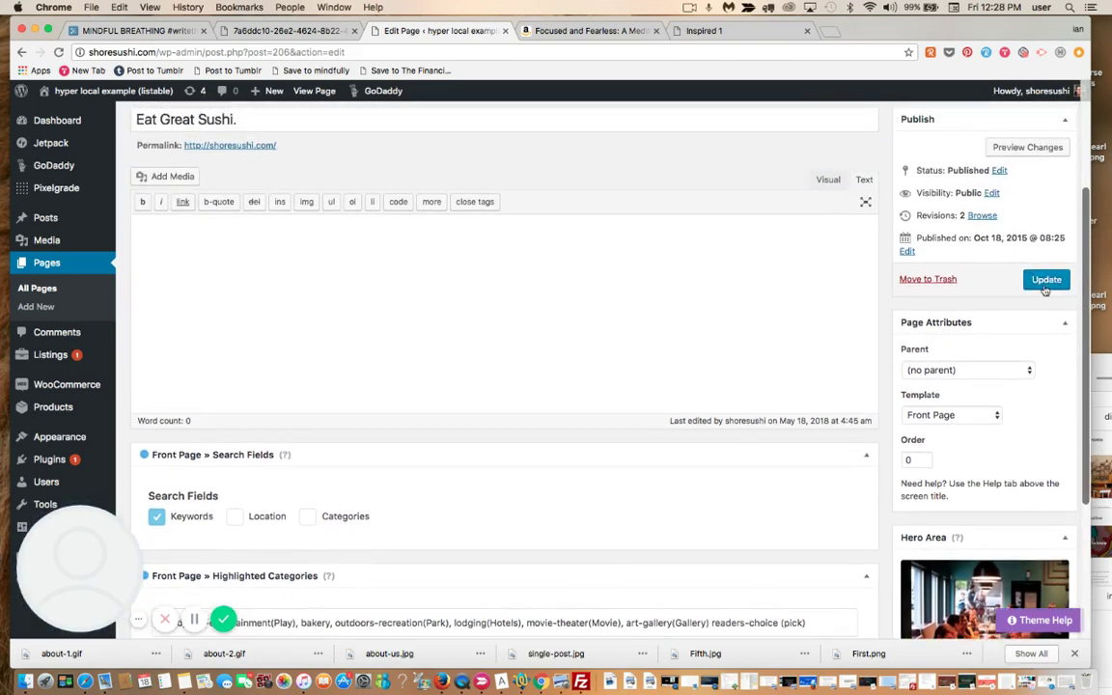
left_click(1046, 279)
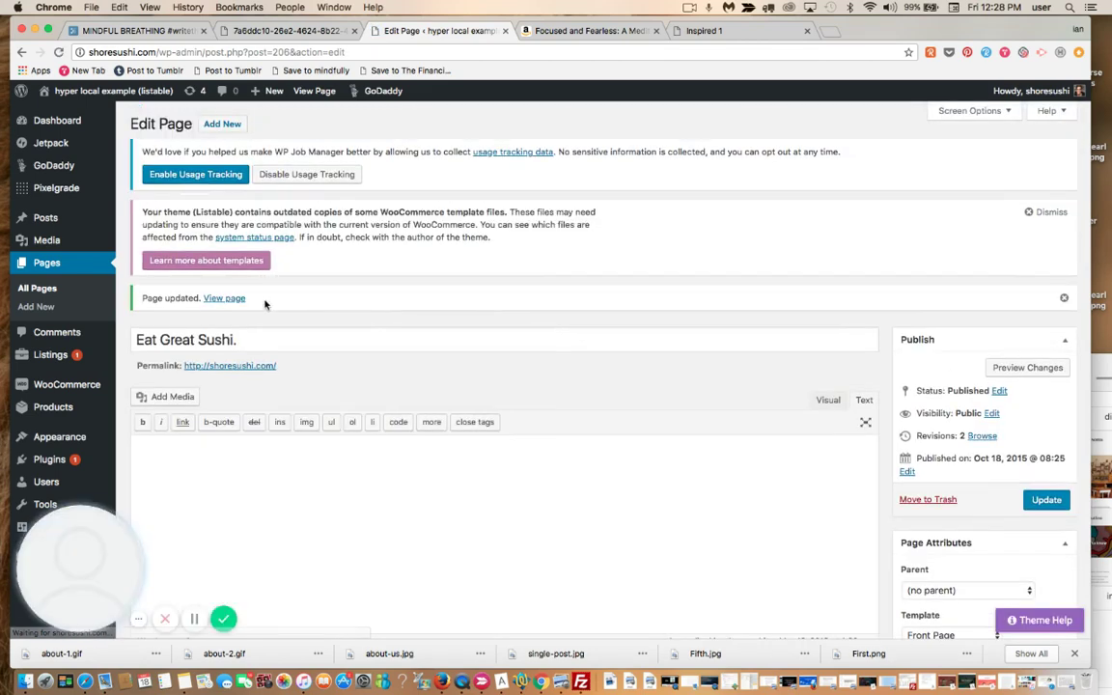
left_click(228, 299)
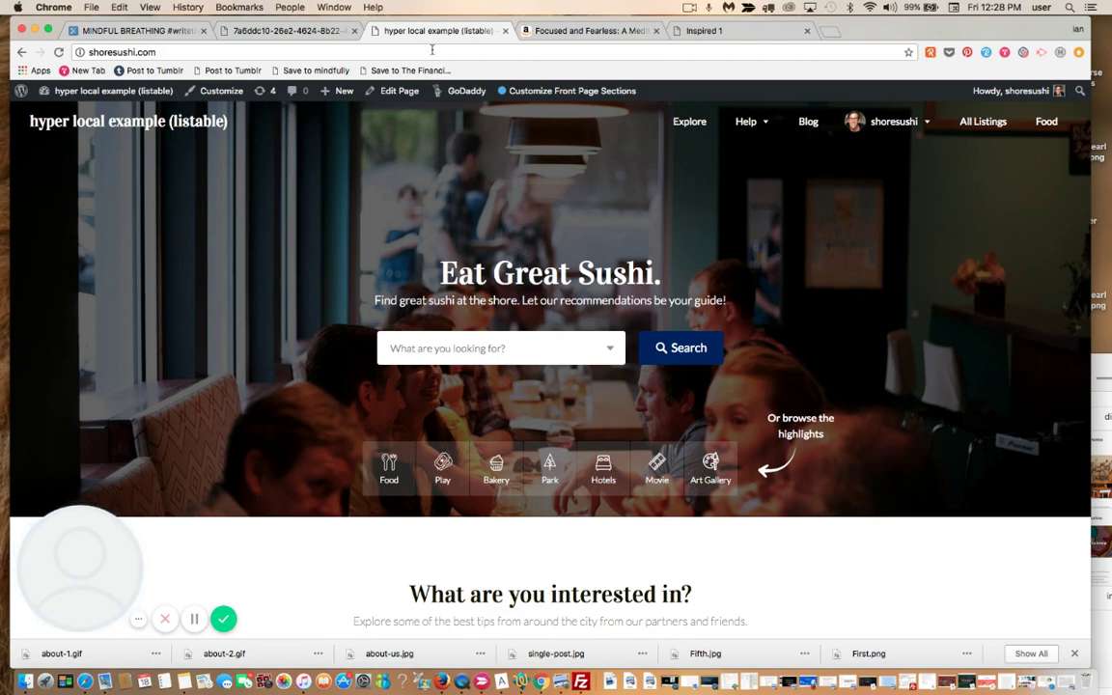
Go to the site's dashboard and open the Menus editor for the Search menu
mouse_move(87, 90)
left_click(79, 117)
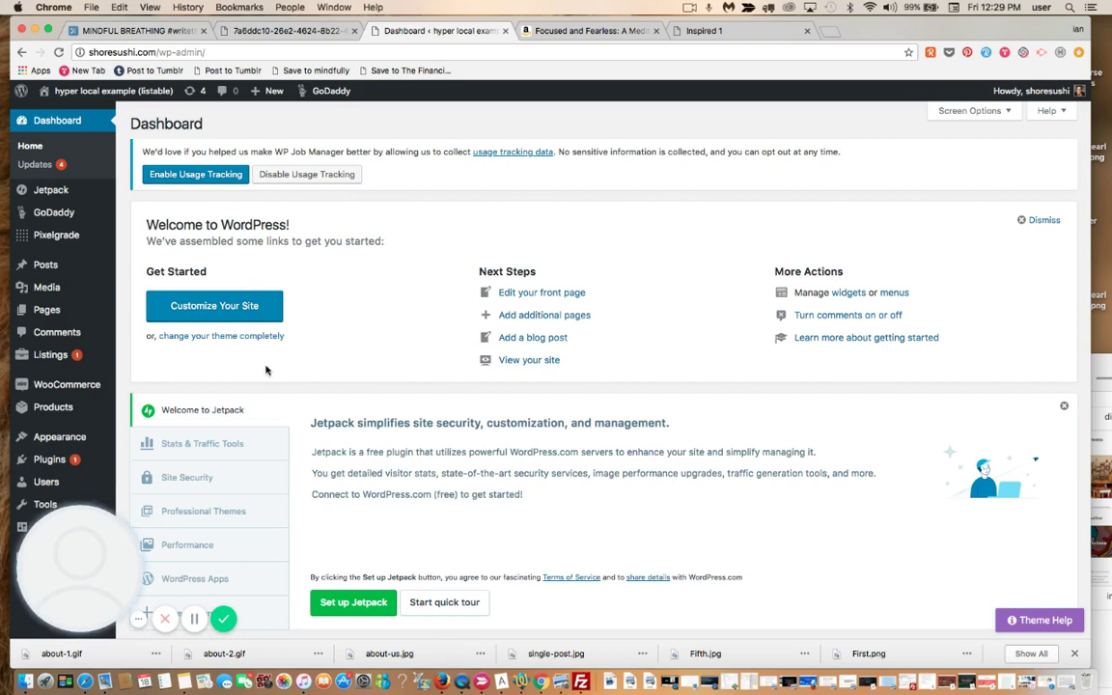
mouse_move(74, 447)
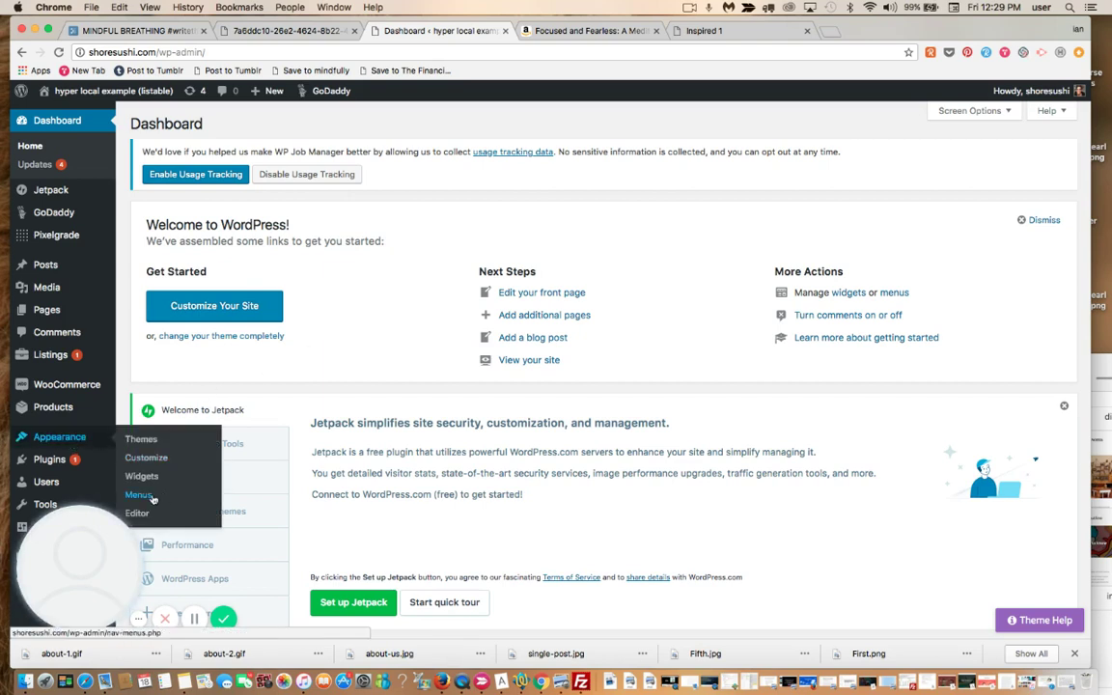
left_click(140, 496)
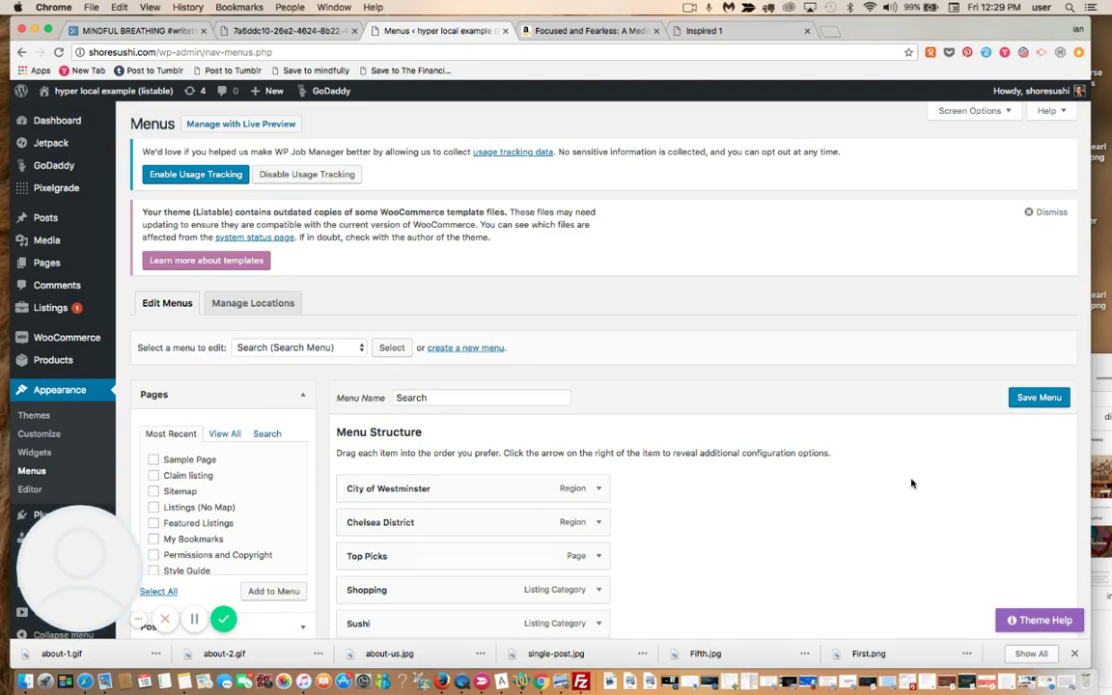
Check which menu is assigned to each theme location, and return to editing menus
scroll(911, 483, "down", 4)
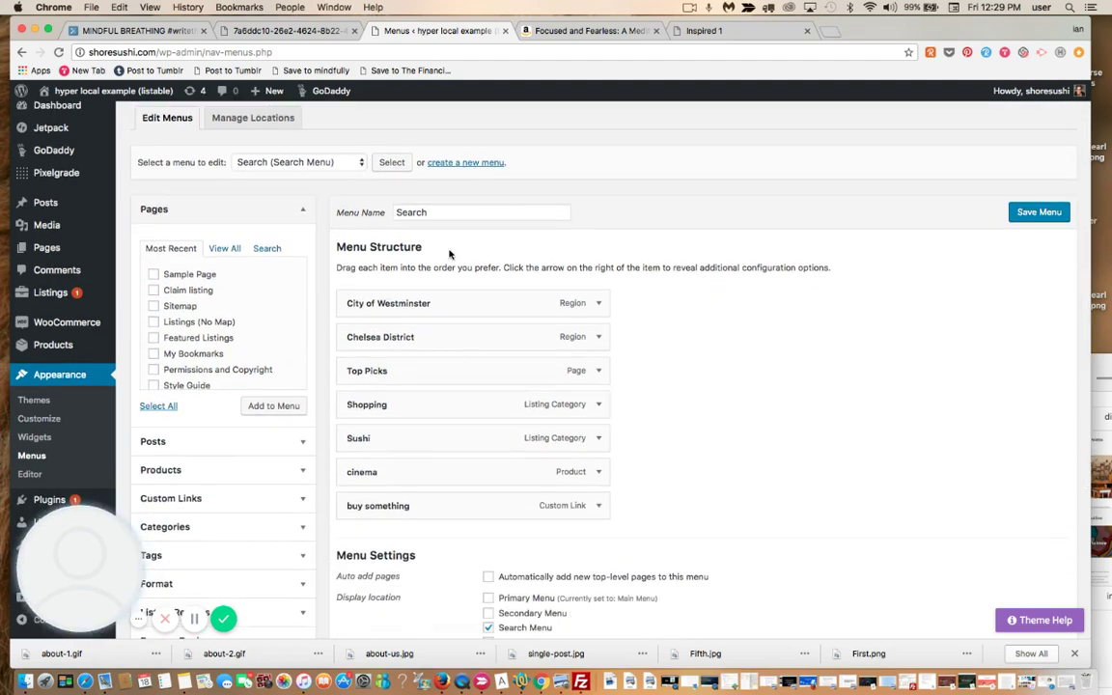
left_click(252, 116)
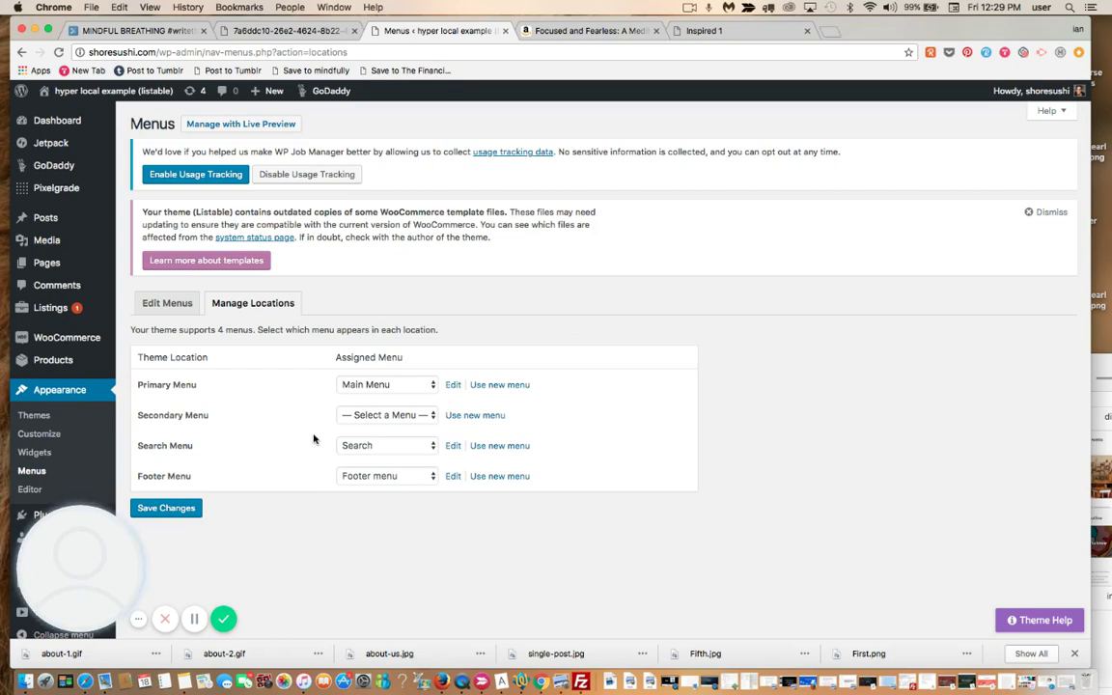
left_click(167, 307)
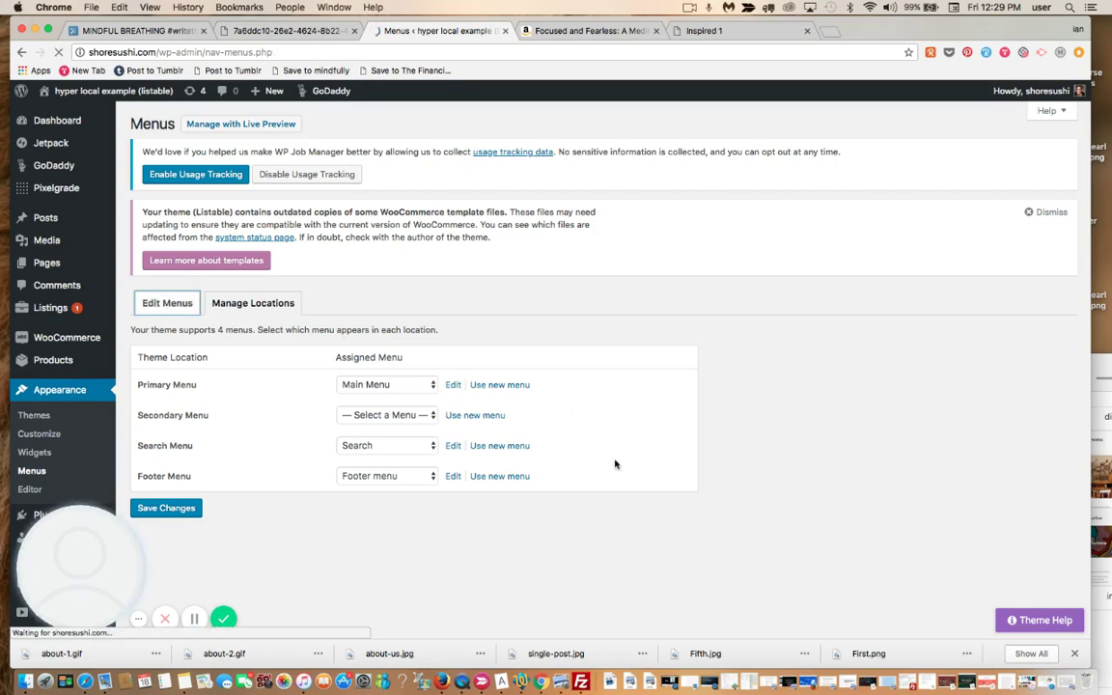
Remove the City of Westminster region item from the Search menu
scroll(810, 497, "down", 1)
scroll(810, 497, "down", 4)
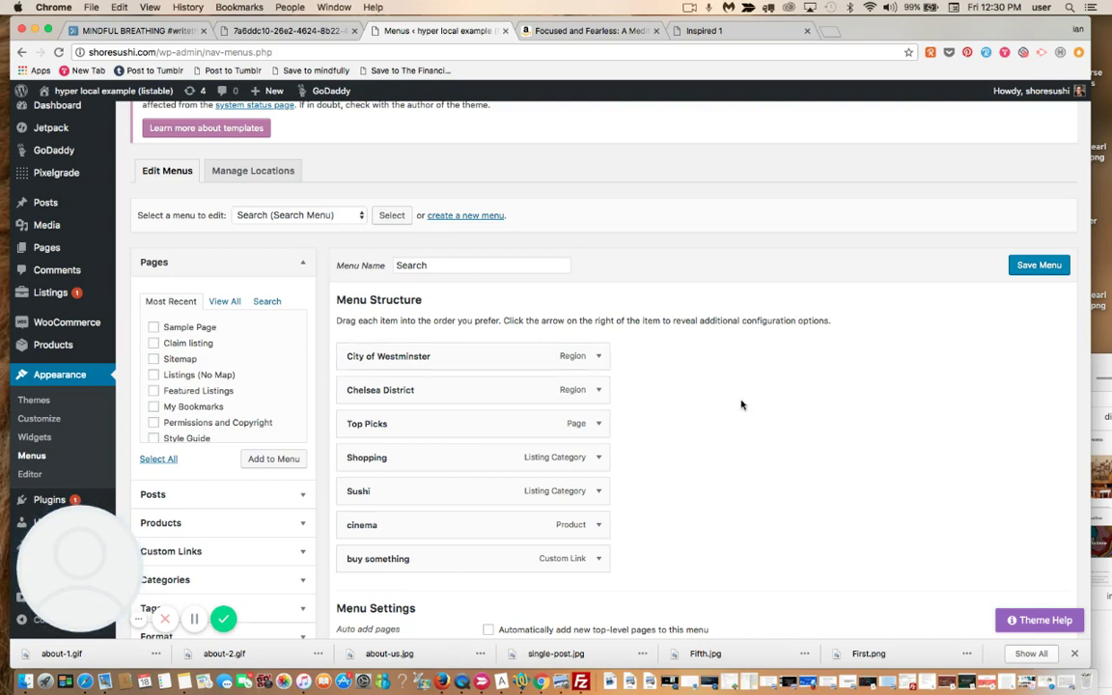
scroll(741, 405, "down", 3)
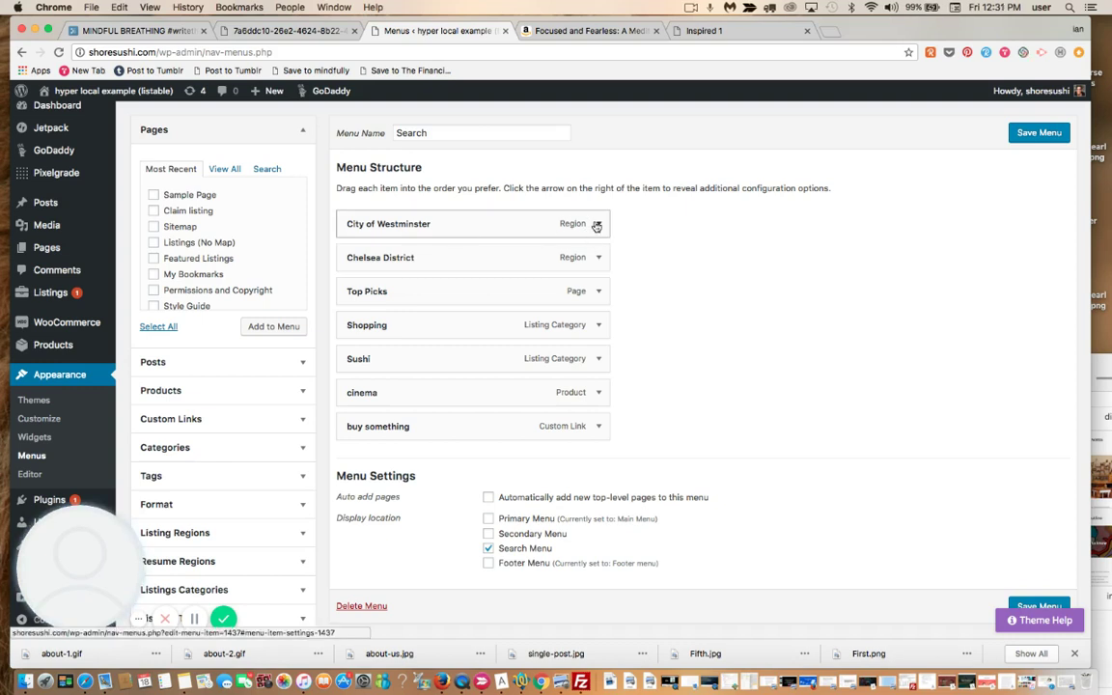
left_click(597, 224)
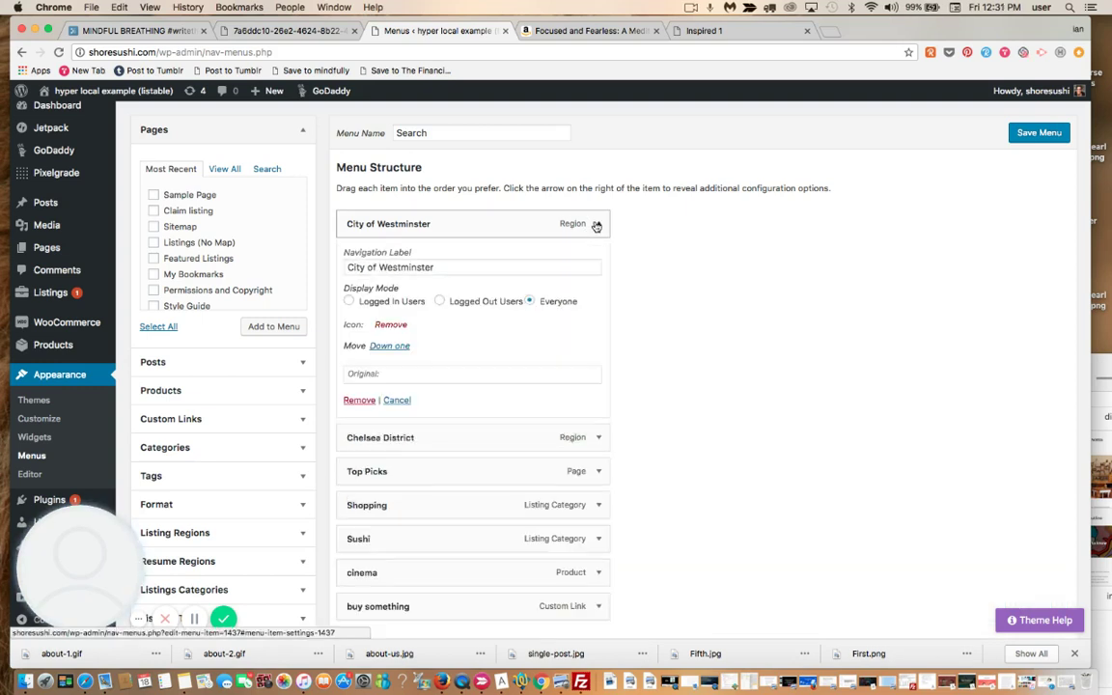
left_click(356, 401)
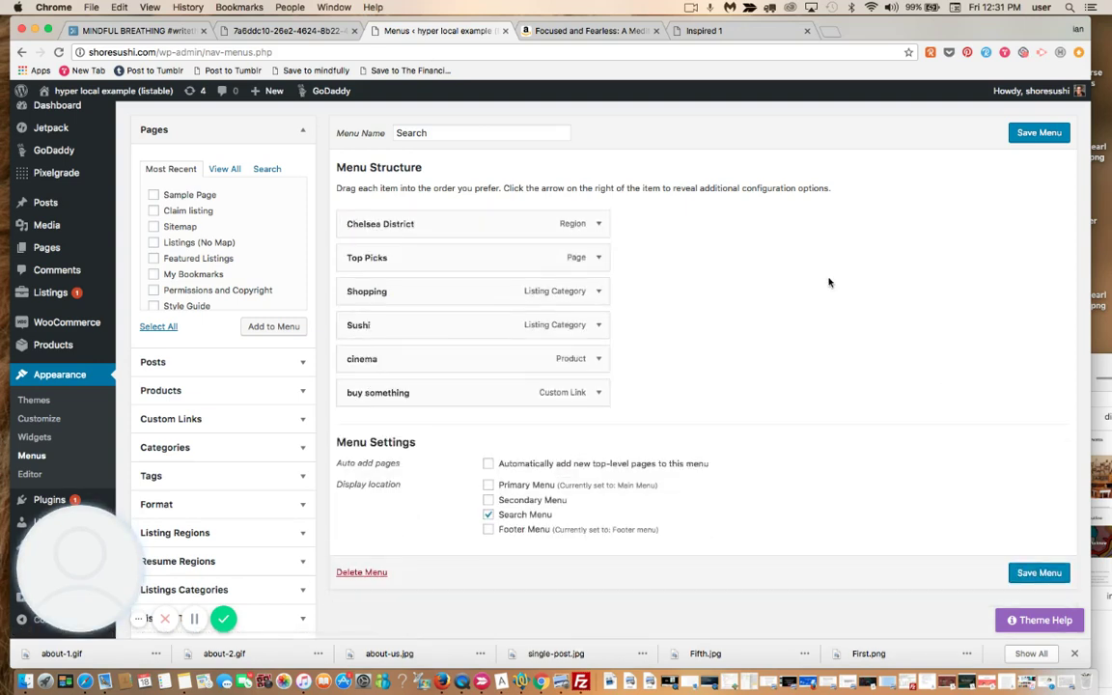
Inspect the settings of the "buy something" custom link in the Search menu, and close them without changes
scroll(828, 282, "down", 1)
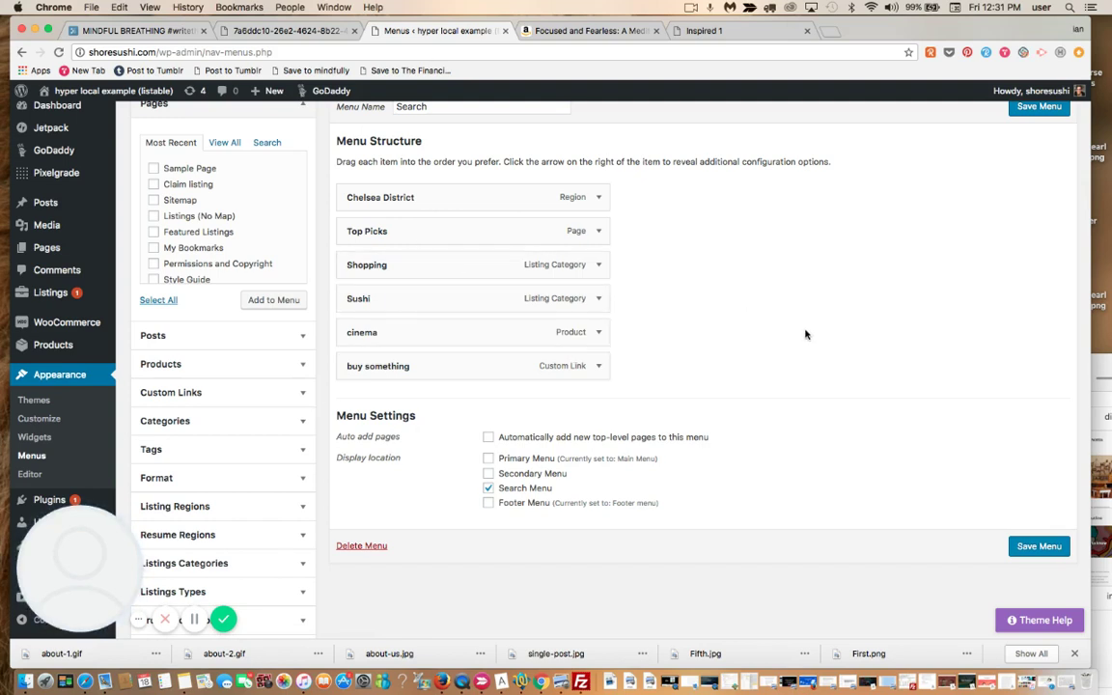
scroll(806, 334, "down", 3)
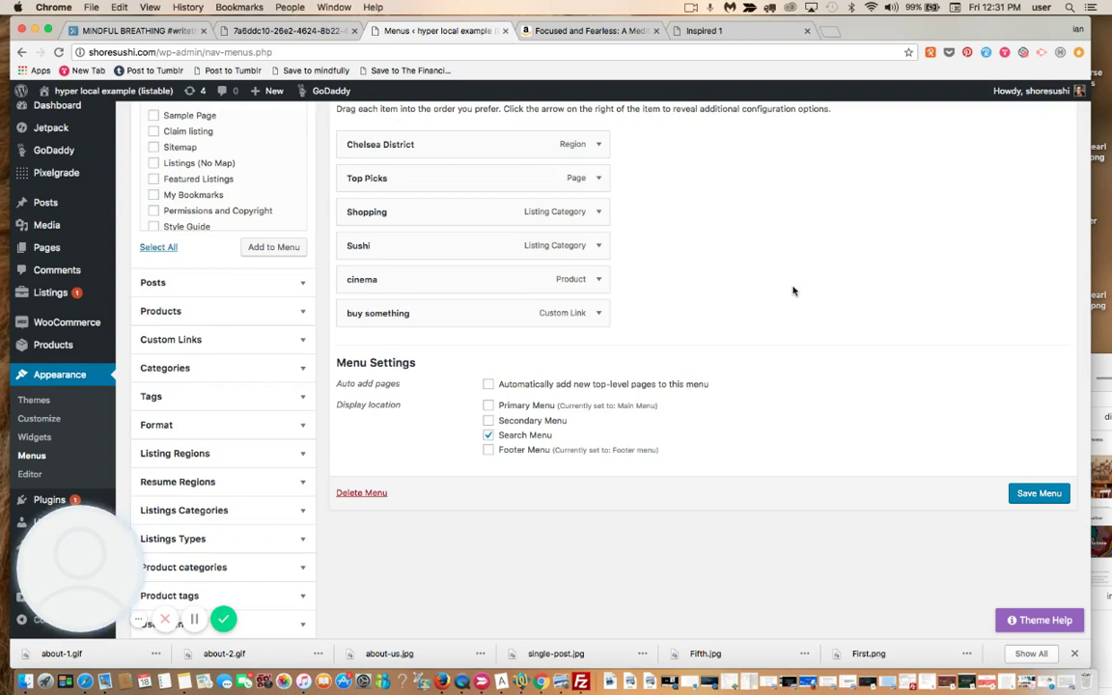
scroll(792, 291, "down", 1)
scroll(792, 290, "down", 1)
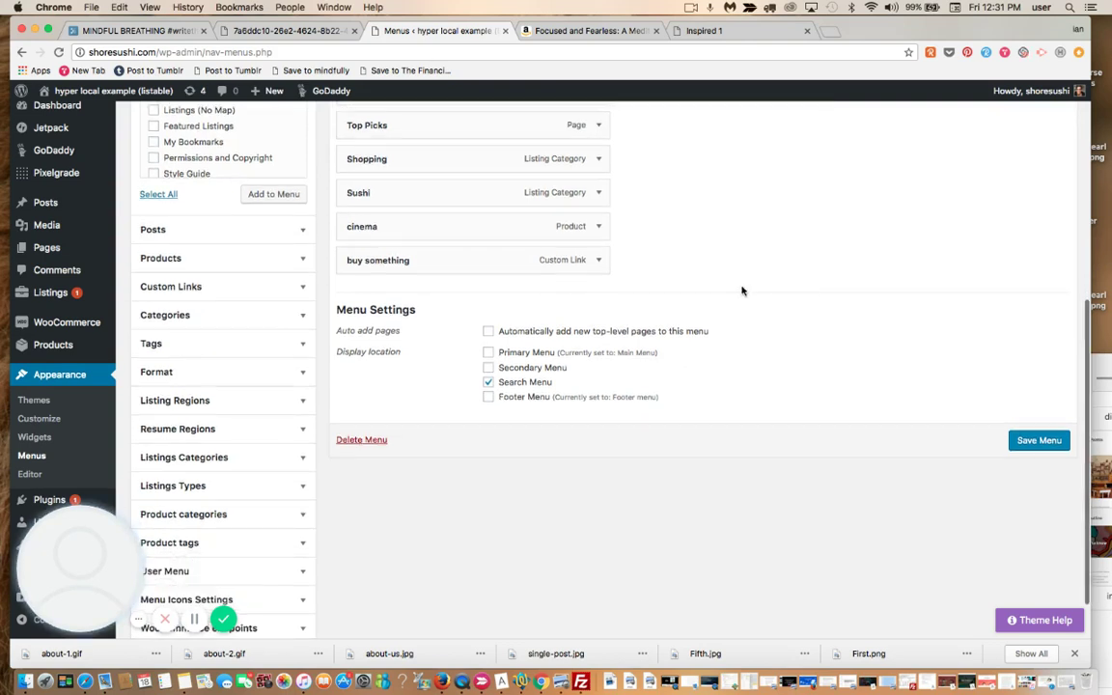
left_click(599, 259)
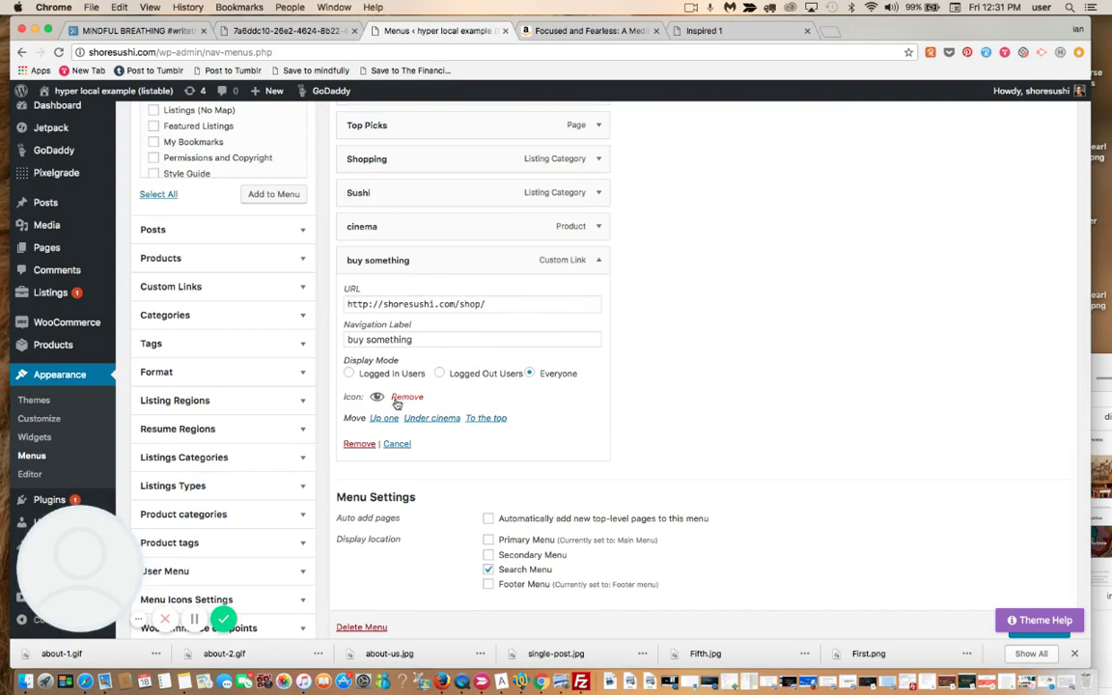
left_click(397, 444)
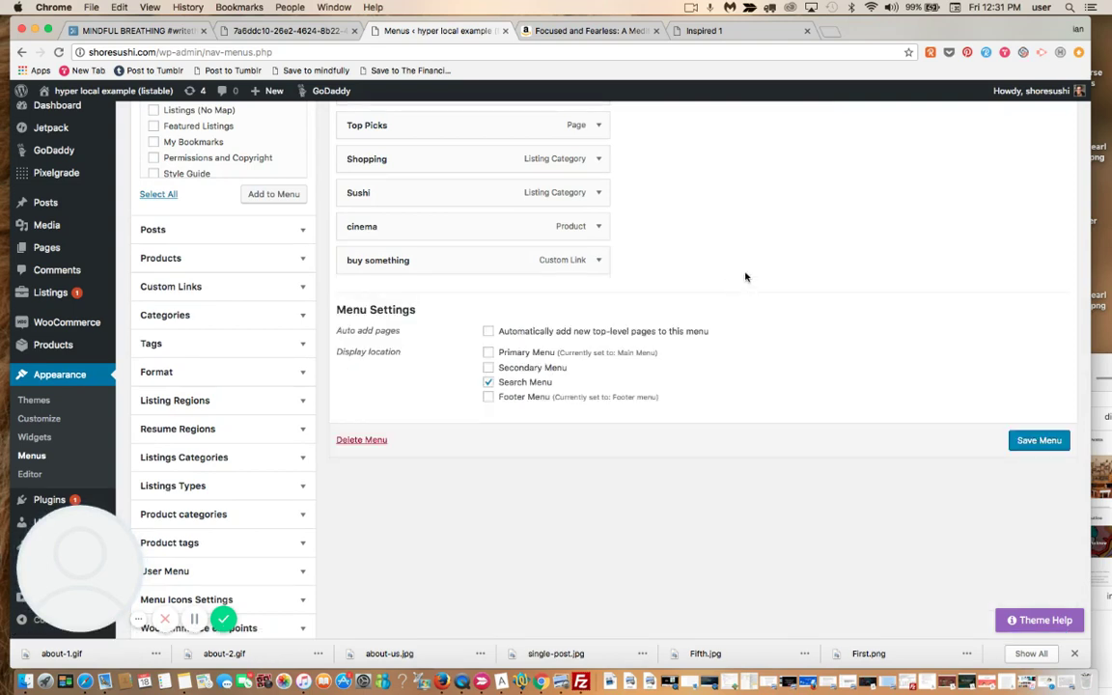
Add the product "50% Off Drink Flights and Appetizers at Bar Boloud" to the Search menu
left_click(304, 265)
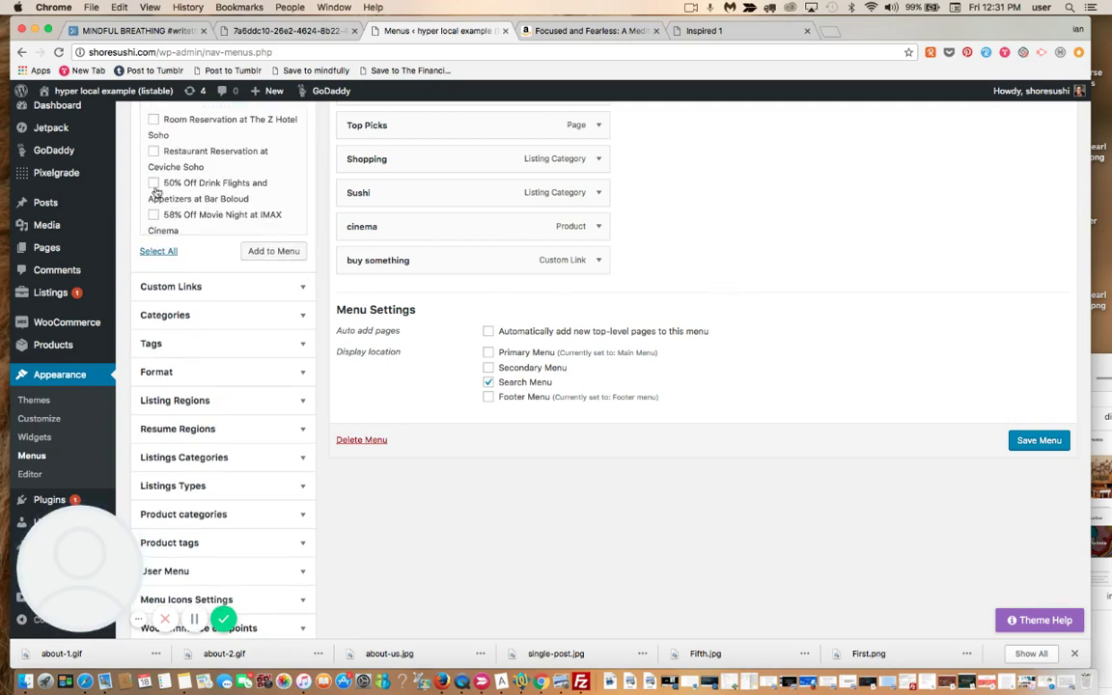
scroll(149, 191, "up", 2)
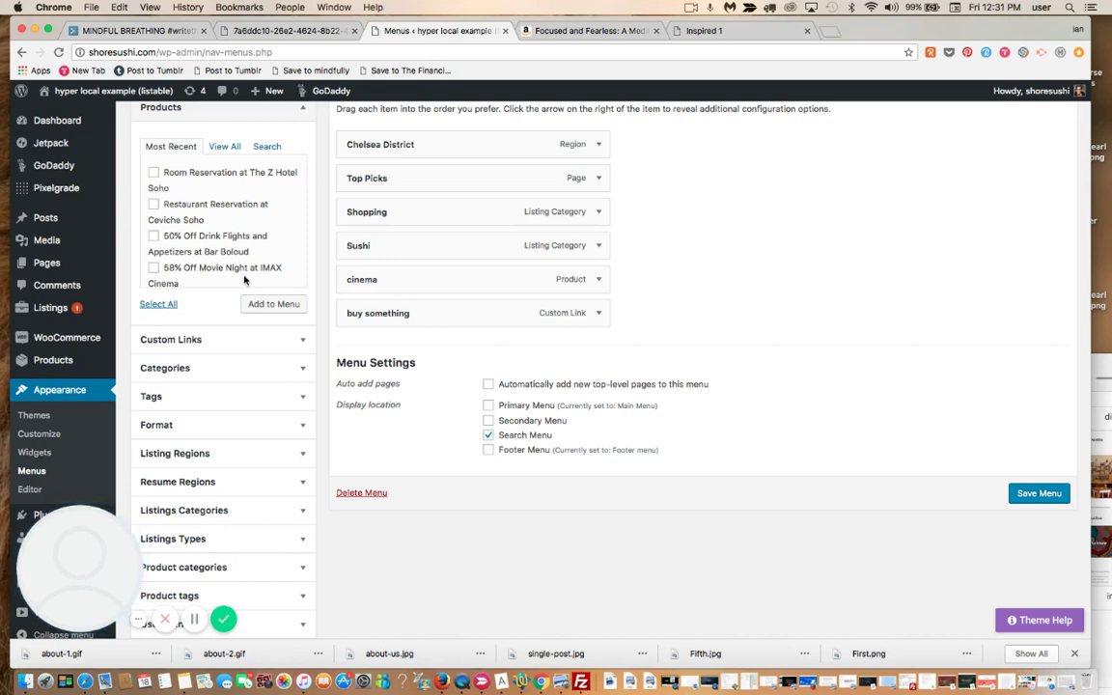
left_click(154, 237)
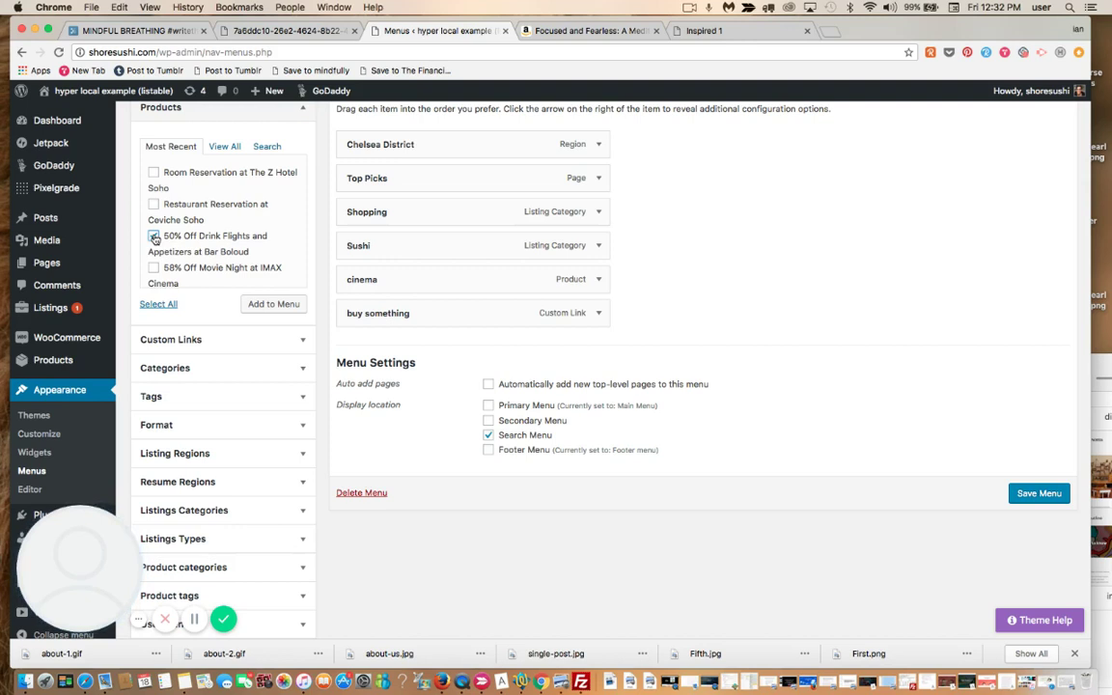
left_click(284, 305)
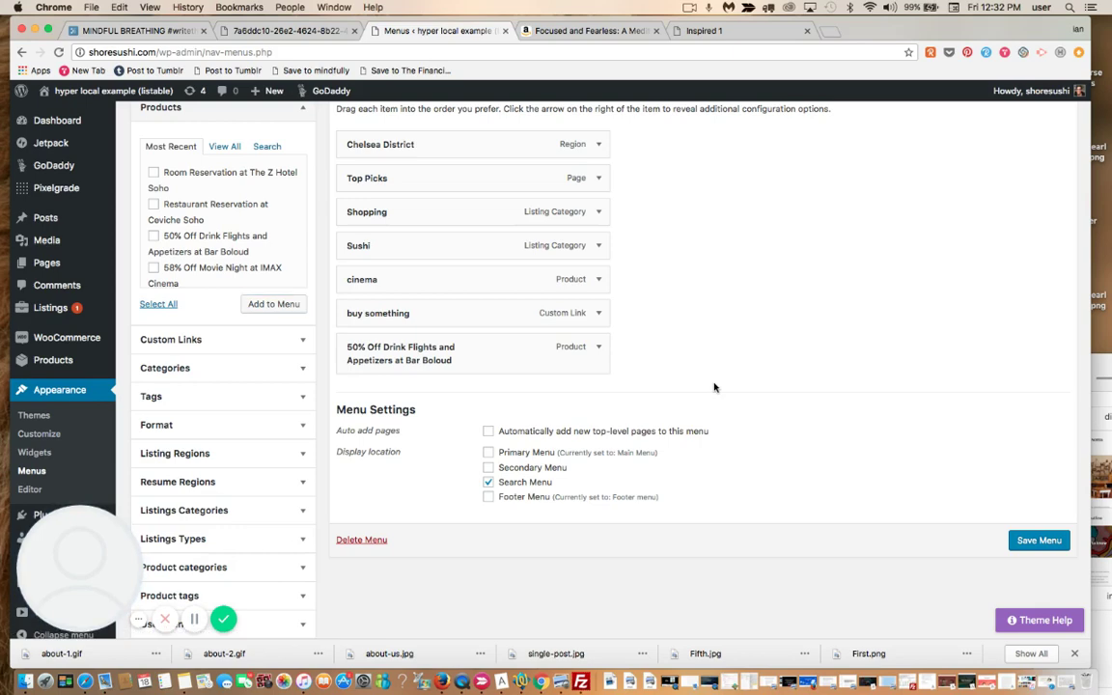
Set the navigation label of the "50% Off Drink Flights" menu item to "Drink Up, Baby!"
scroll(714, 387, "down", 3)
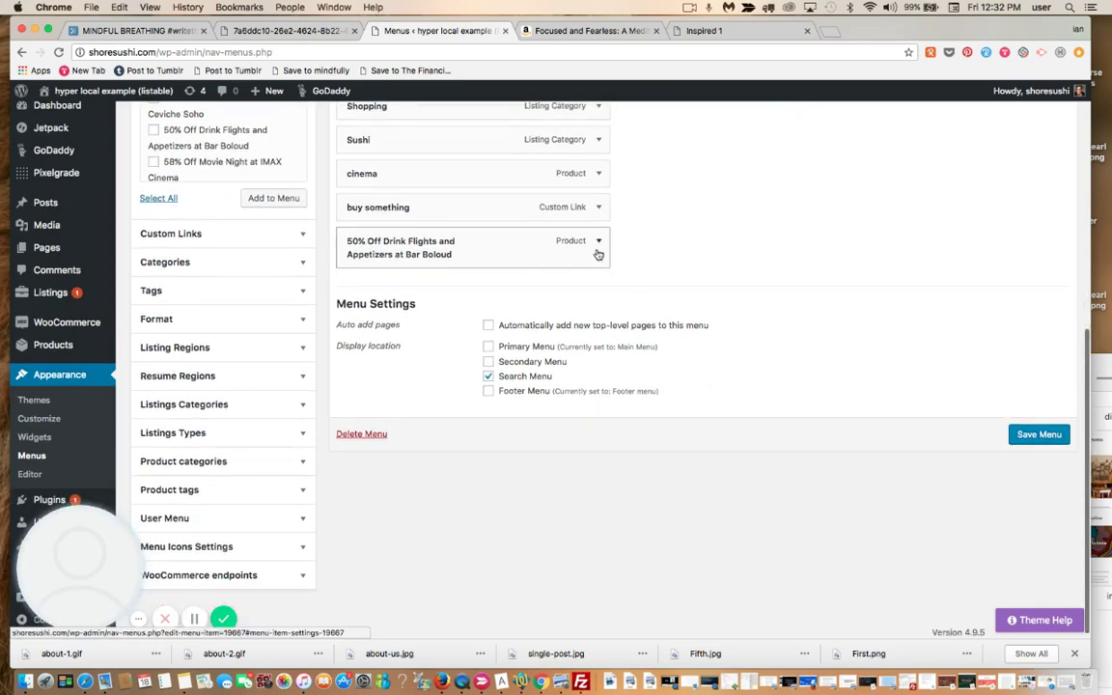
left_click(597, 241)
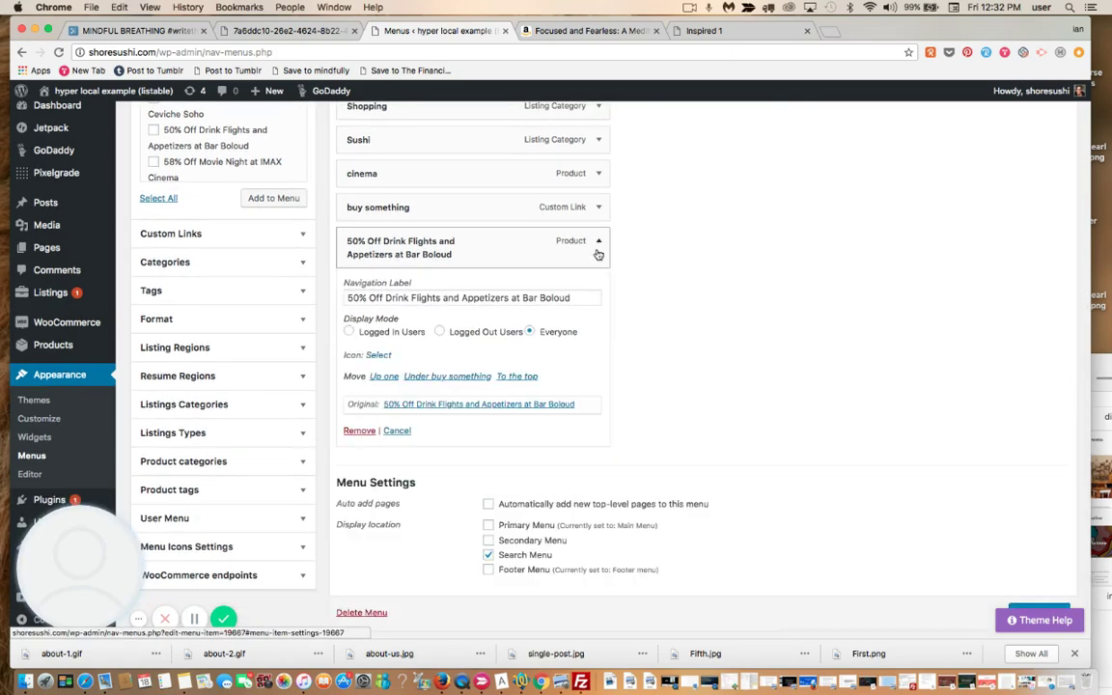
left_click(579, 297)
left_click_drag(579, 297, 545, 261)
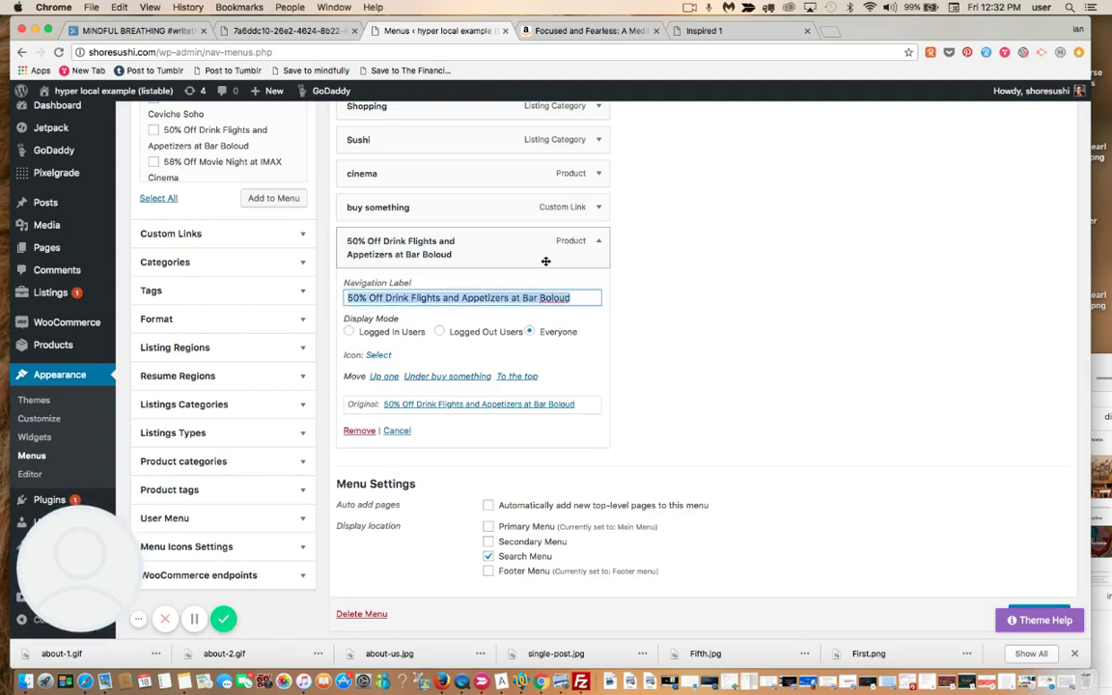
key("BackSpace")
type("Bu")
key("BackSpace")
type("Drink")
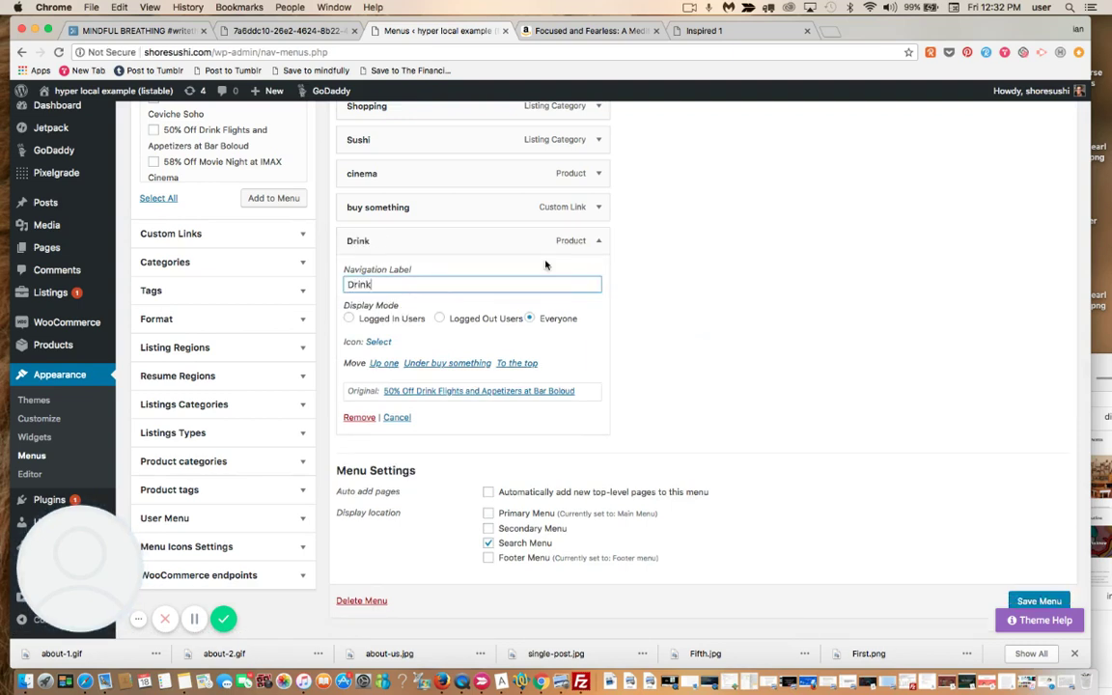
type(" Up, Baby!")
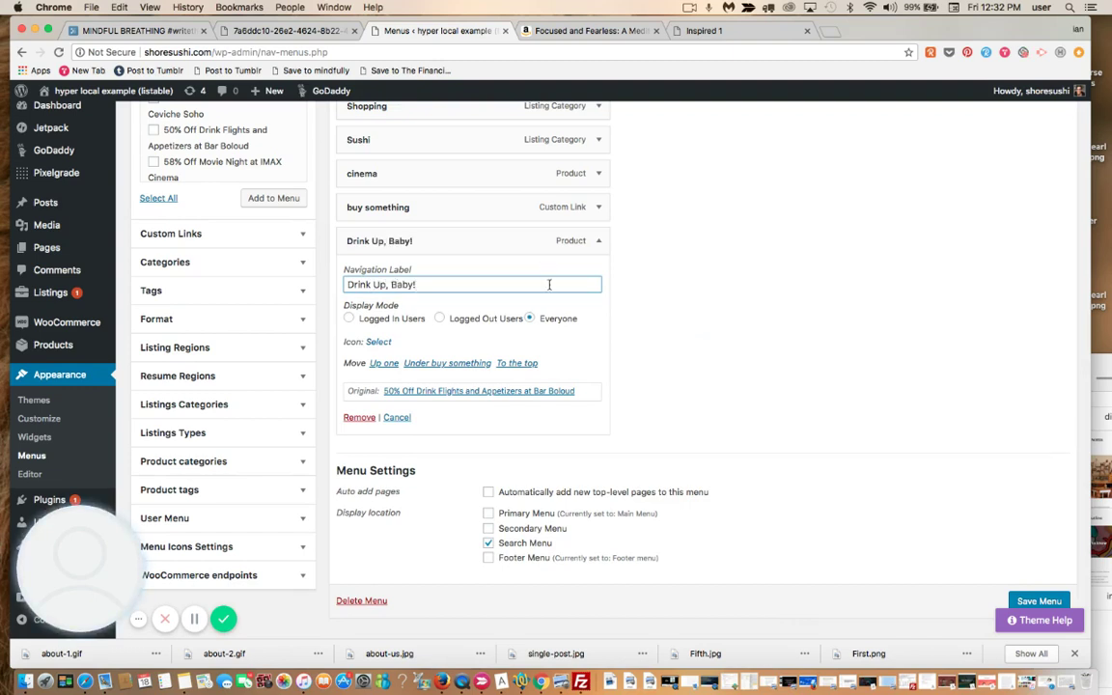
Assign the Audio icon from Dashicons to the "Drink Up, Baby!" menu item
left_click(380, 344)
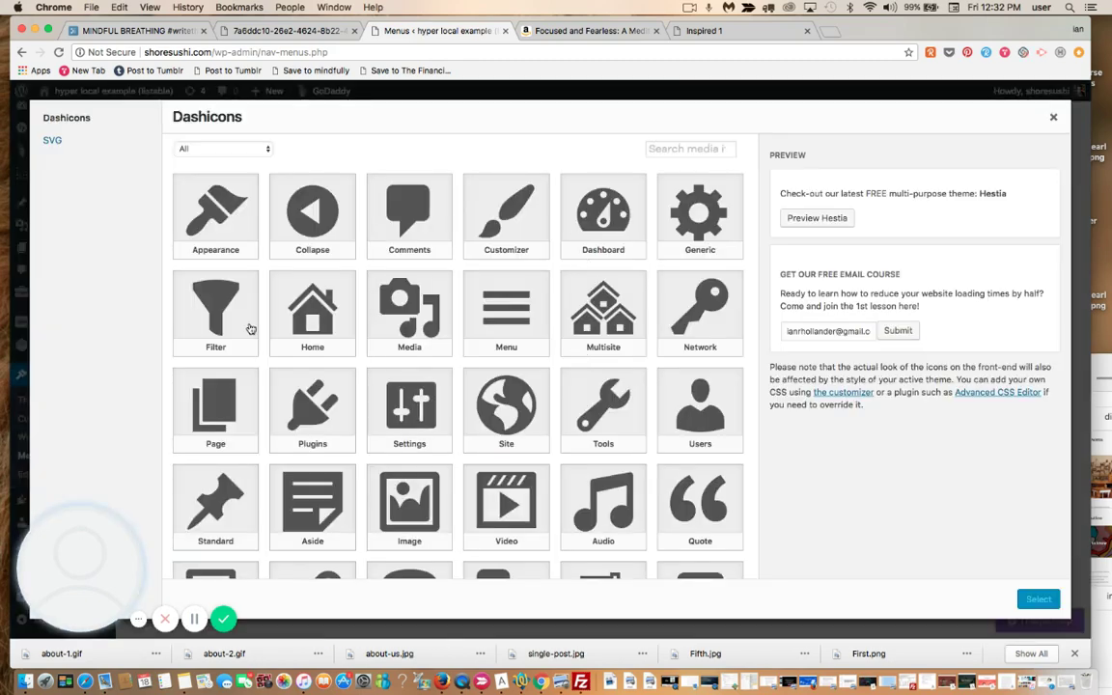
left_click(599, 509)
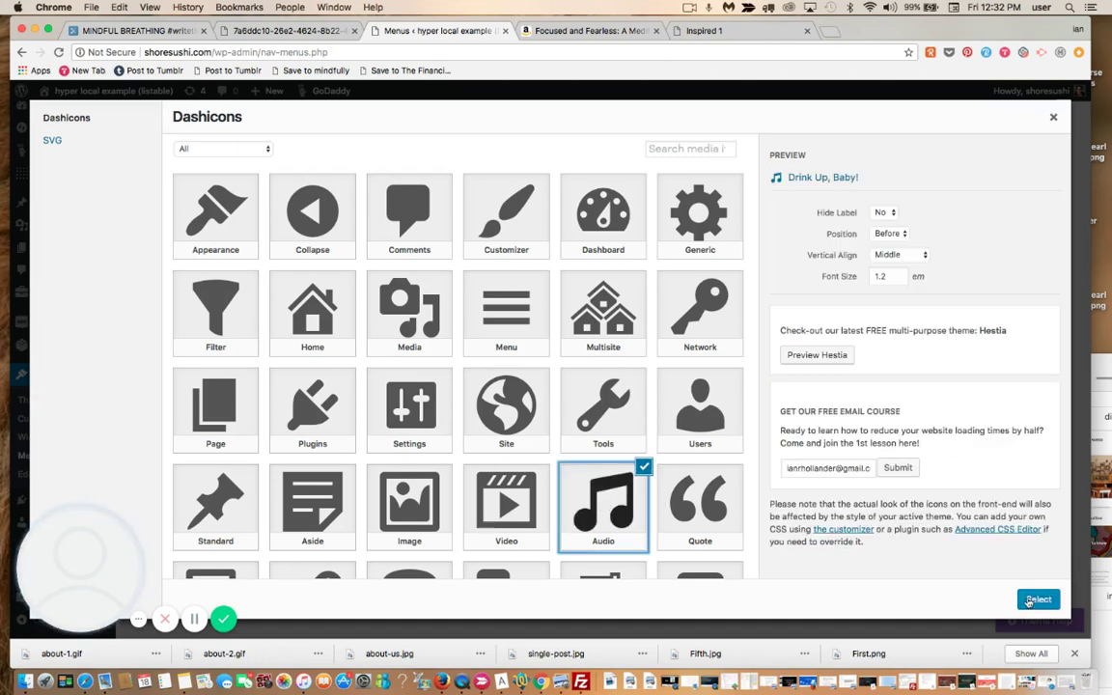
left_click(1030, 600)
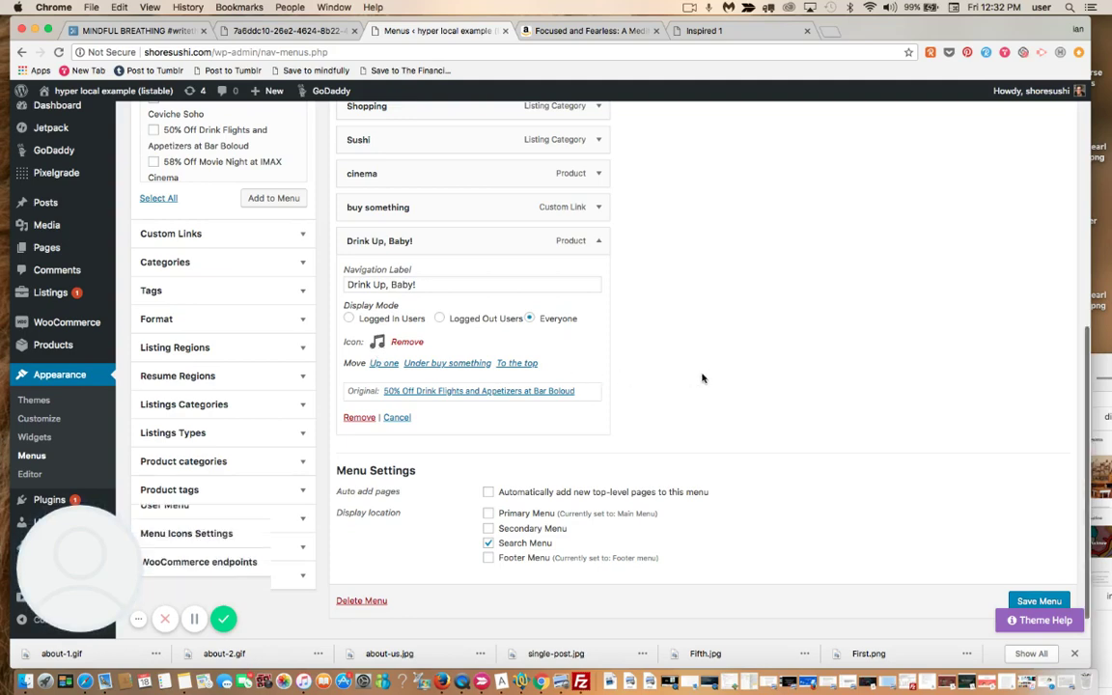
scroll(703, 378, "down", 1)
scroll(702, 377, "down", 1)
scroll(703, 377, "up", 1)
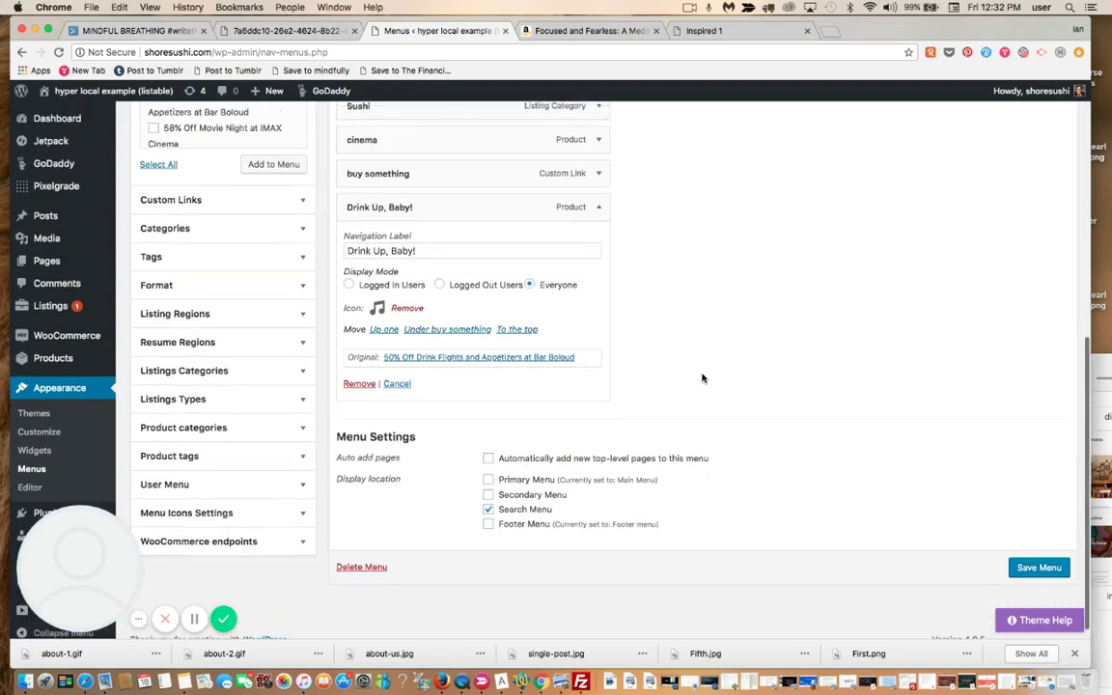
Save the Search menu, then move the "Drink Up, Baby!" item to the start of the menu structure and save again
left_click(1038, 580)
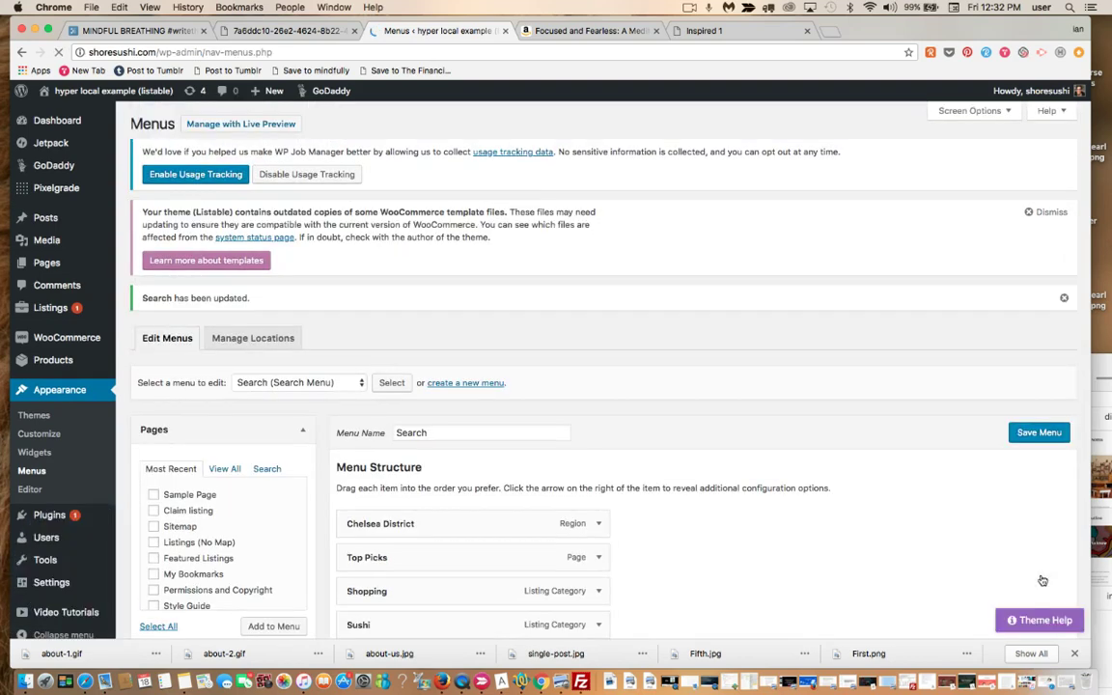
scroll(930, 606, "down", 5)
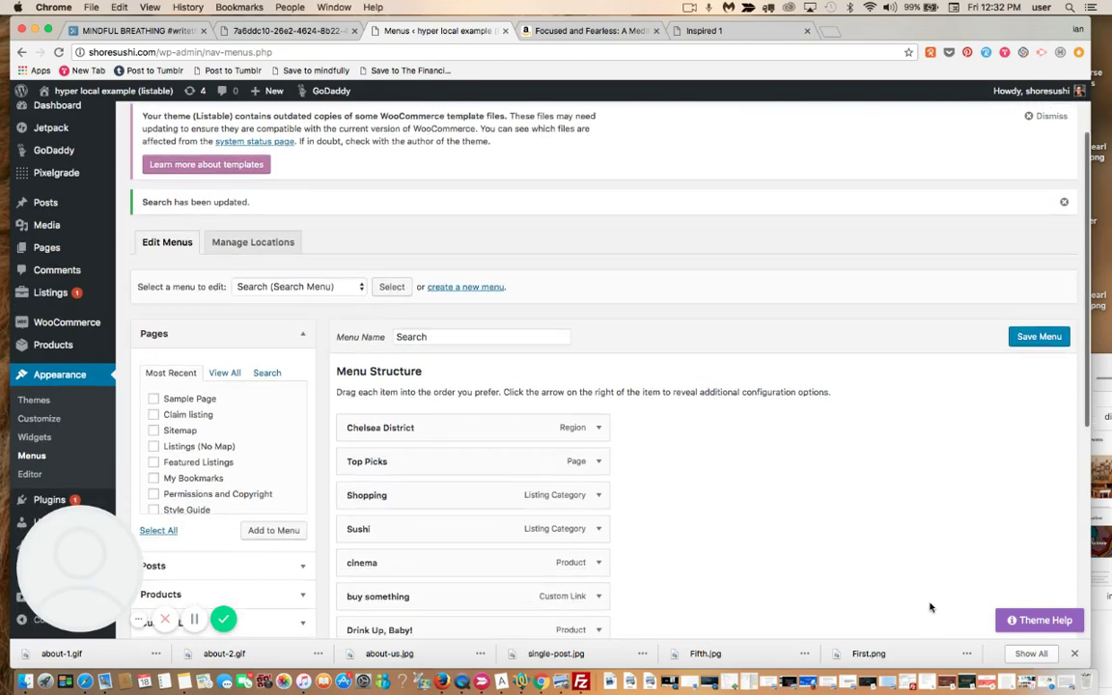
left_click_drag(425, 541, 493, 337)
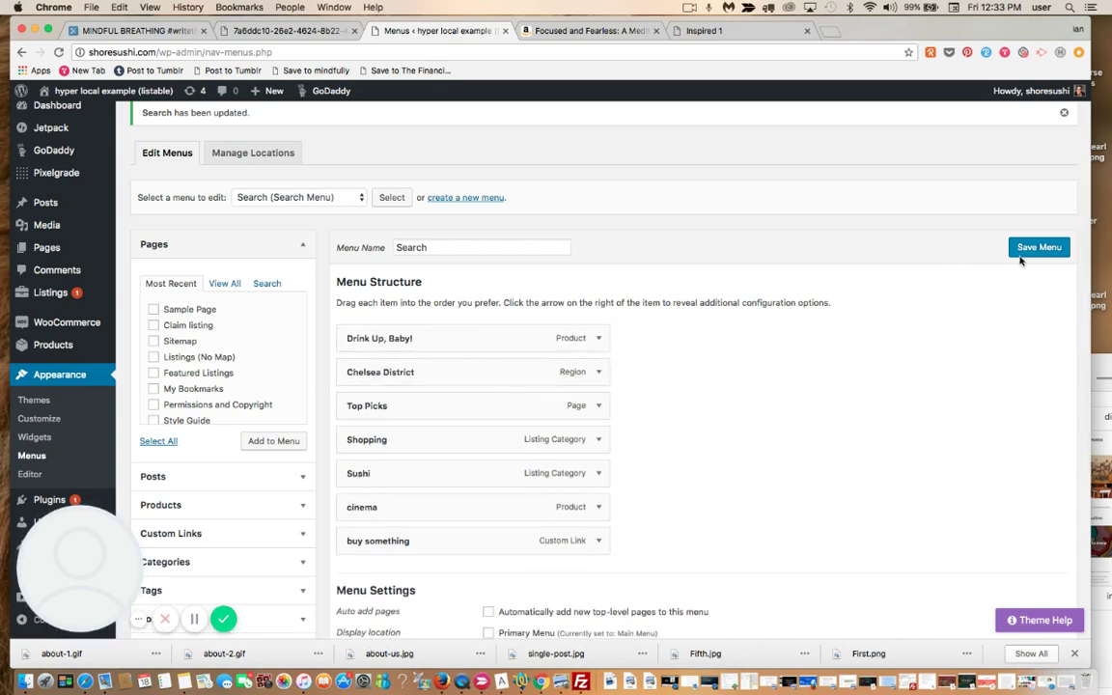
left_click(1048, 253)
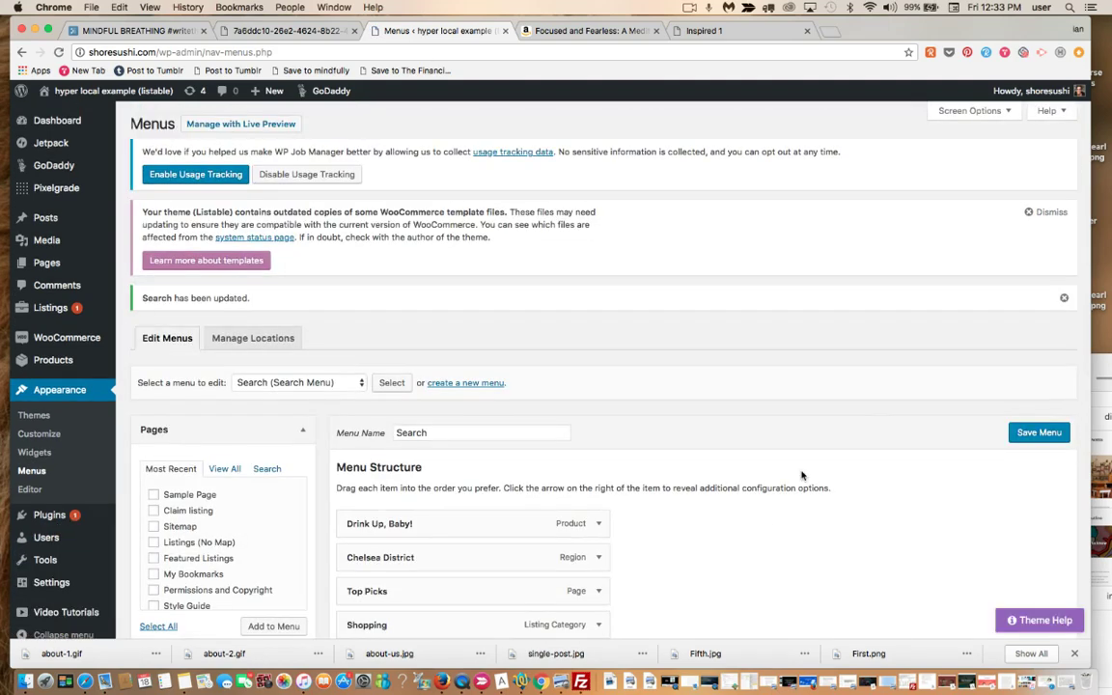
Visit the site's front page and check the order and icons of the suggestions offered by its search field
scroll(771, 530, "down", 5)
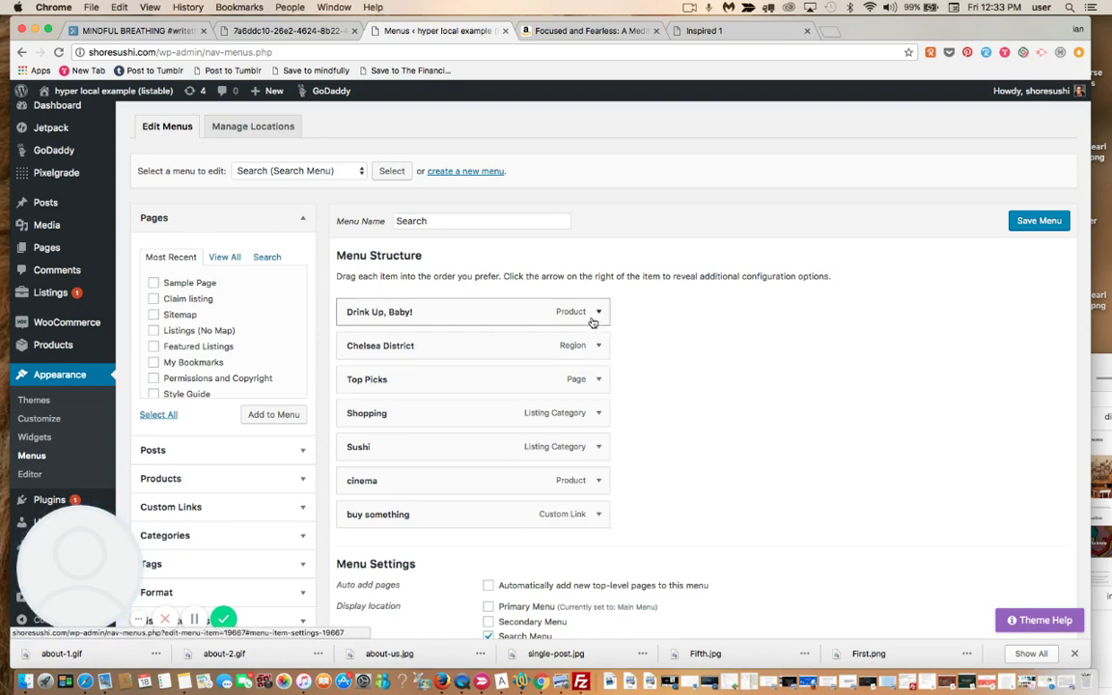
mouse_move(97, 90)
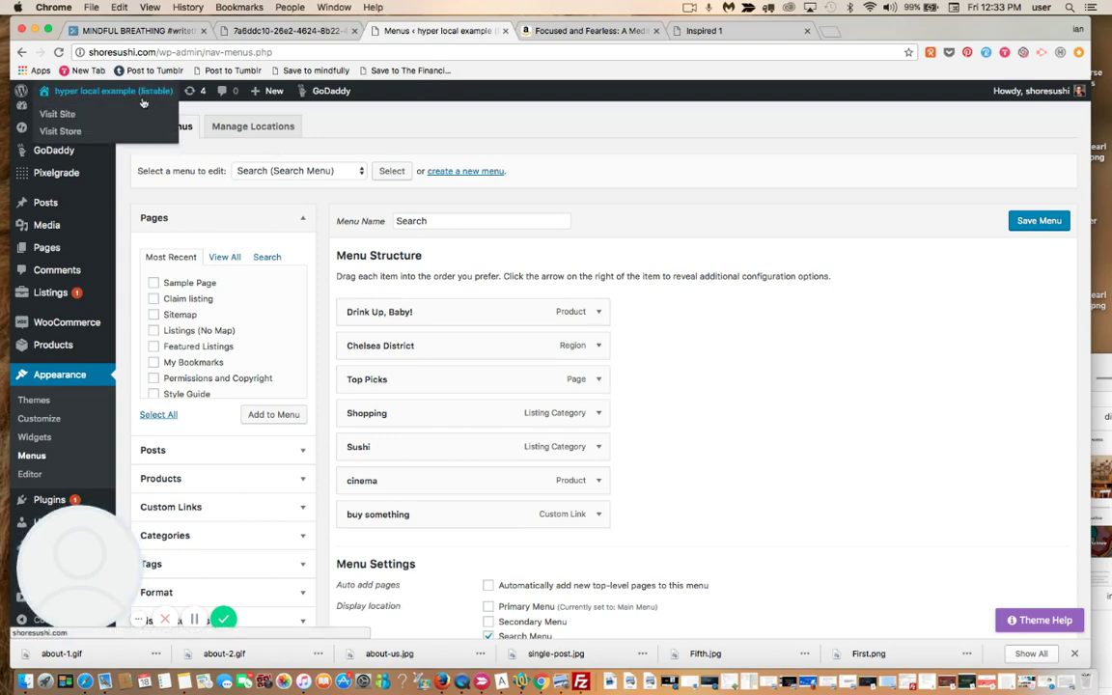
left_click(58, 114)
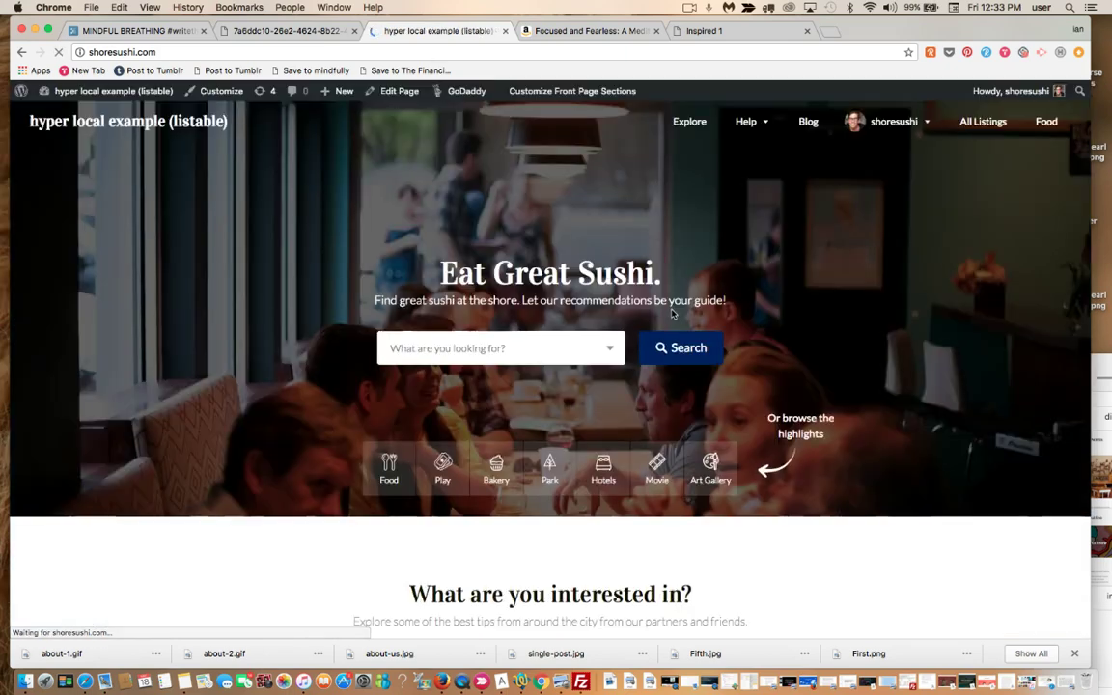
scroll(672, 313, "down", 3)
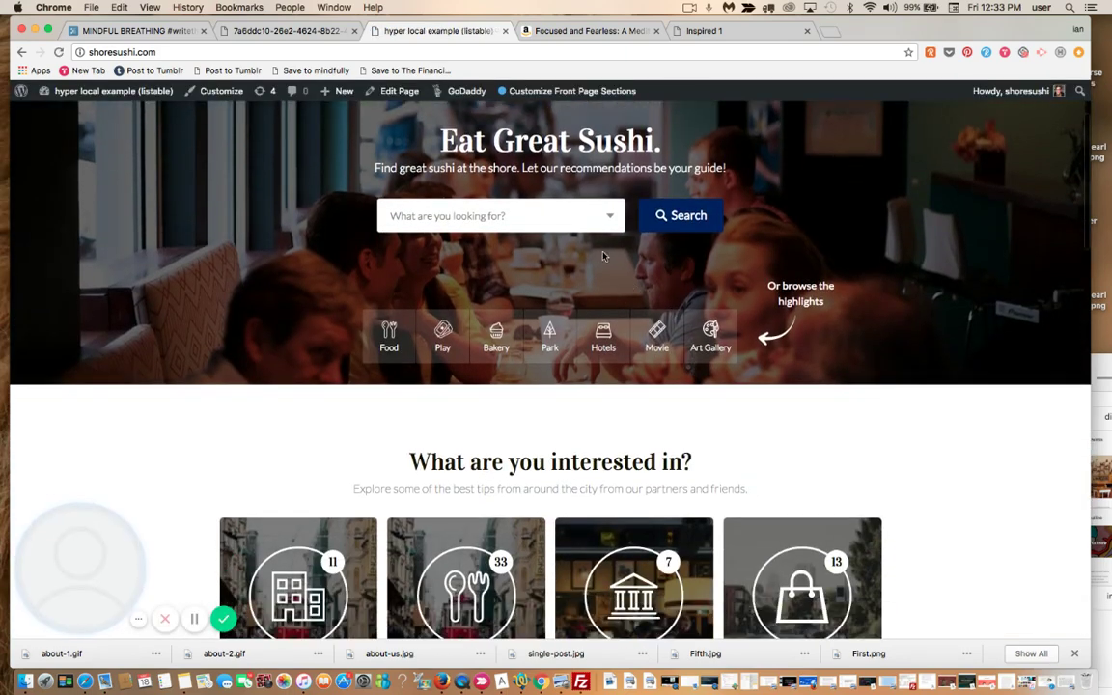
left_click(605, 227)
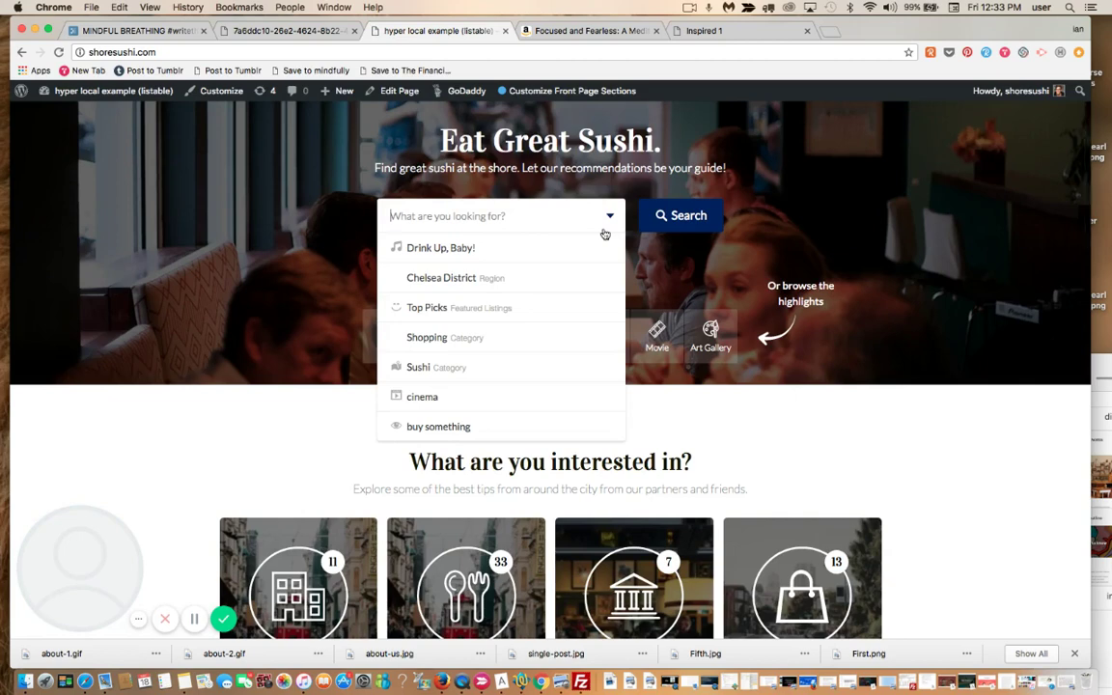
left_click(503, 263)
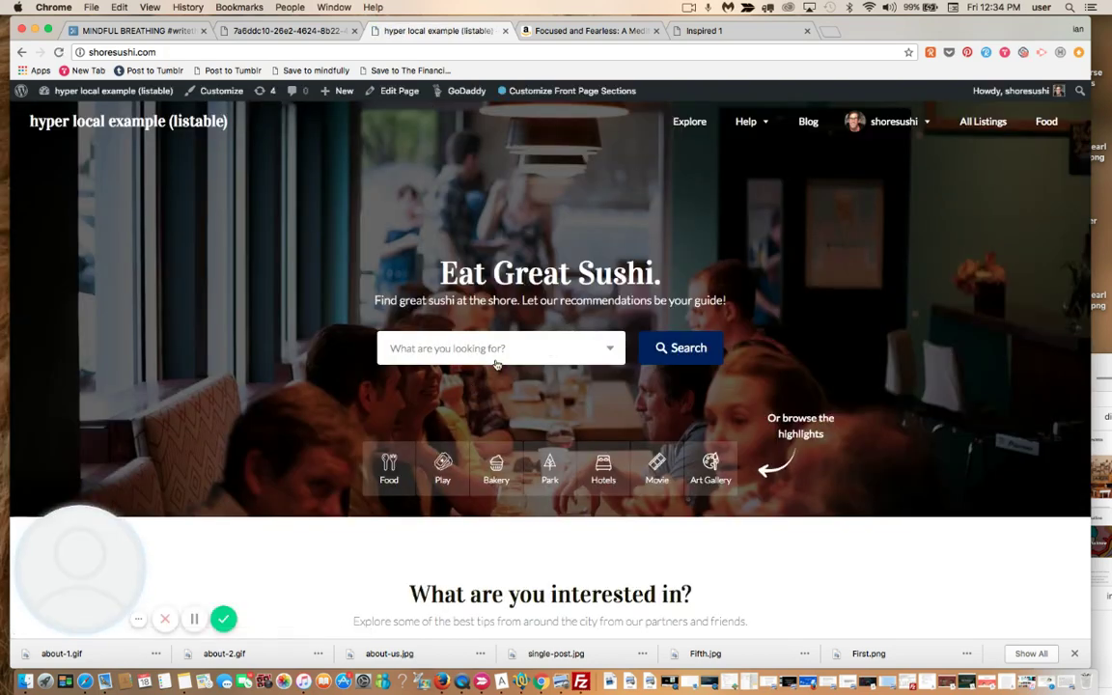
left_click(495, 359)
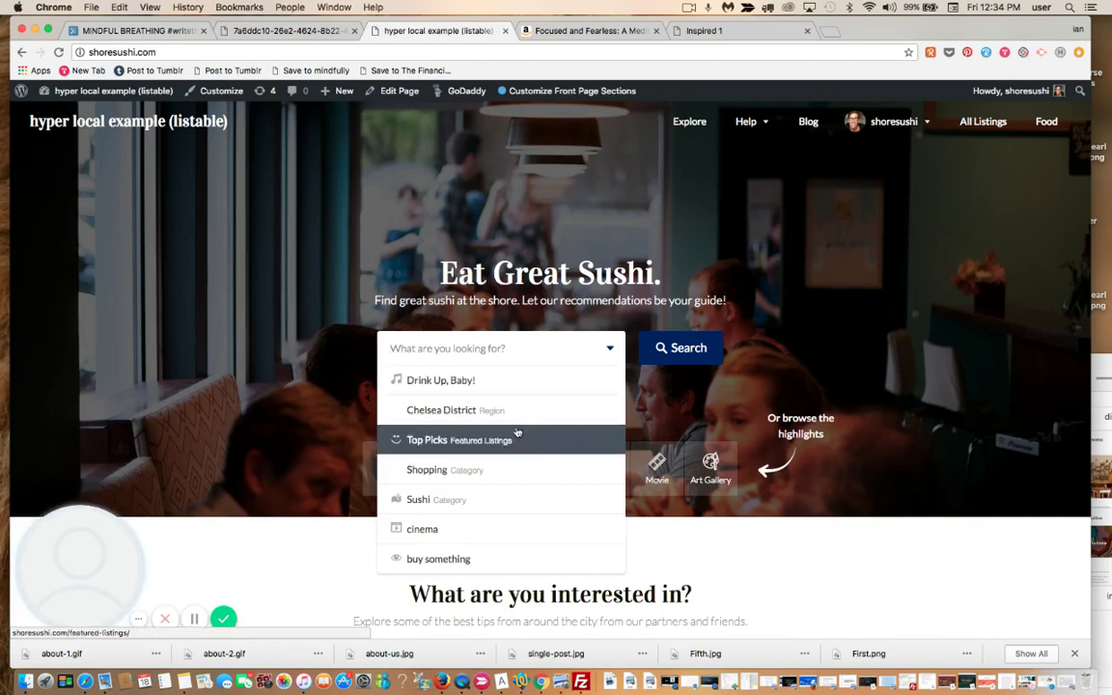
left_click(819, 551)
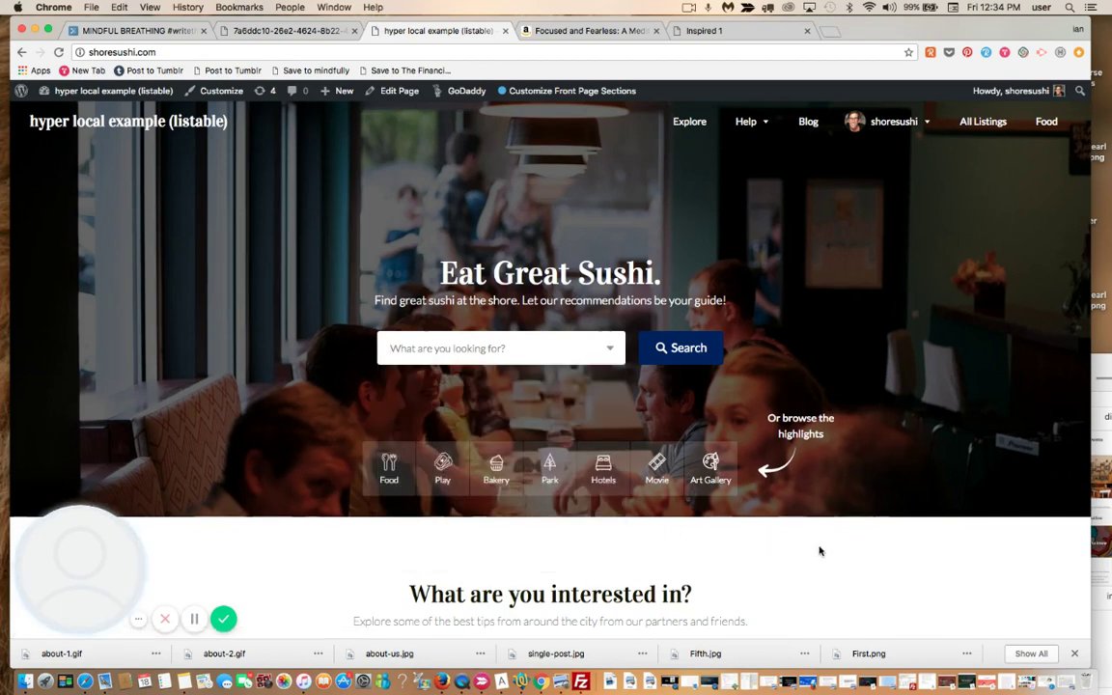
Run an empty search, open the Jago Food listing, and examine its page and the header search suggestions
left_click(681, 354)
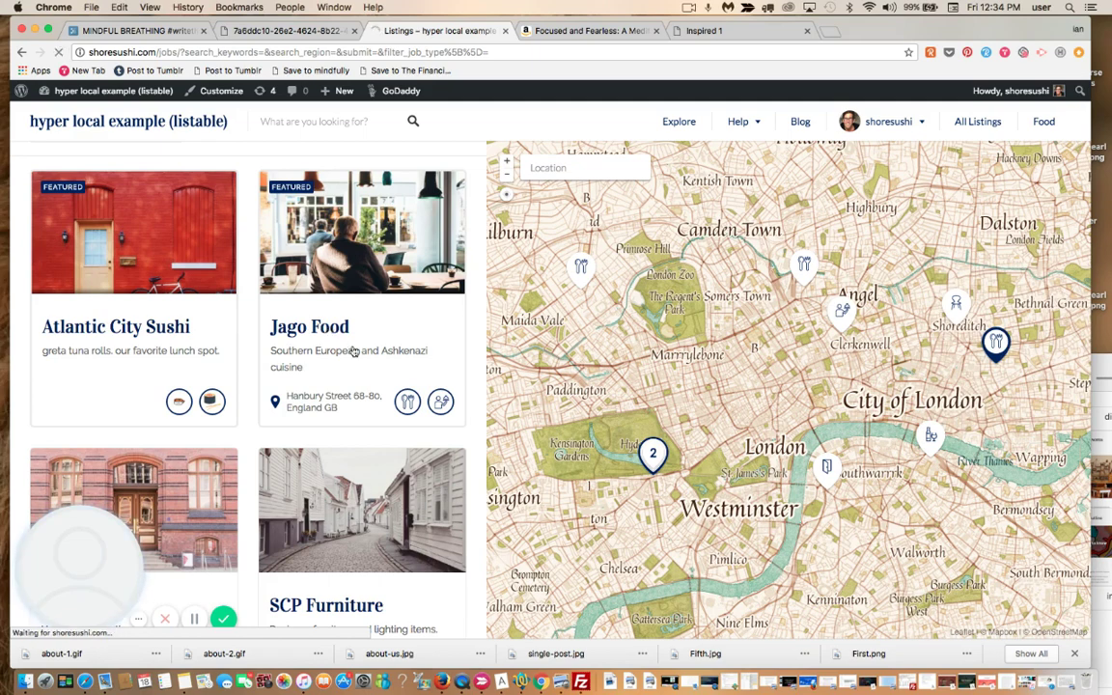
left_click(352, 351)
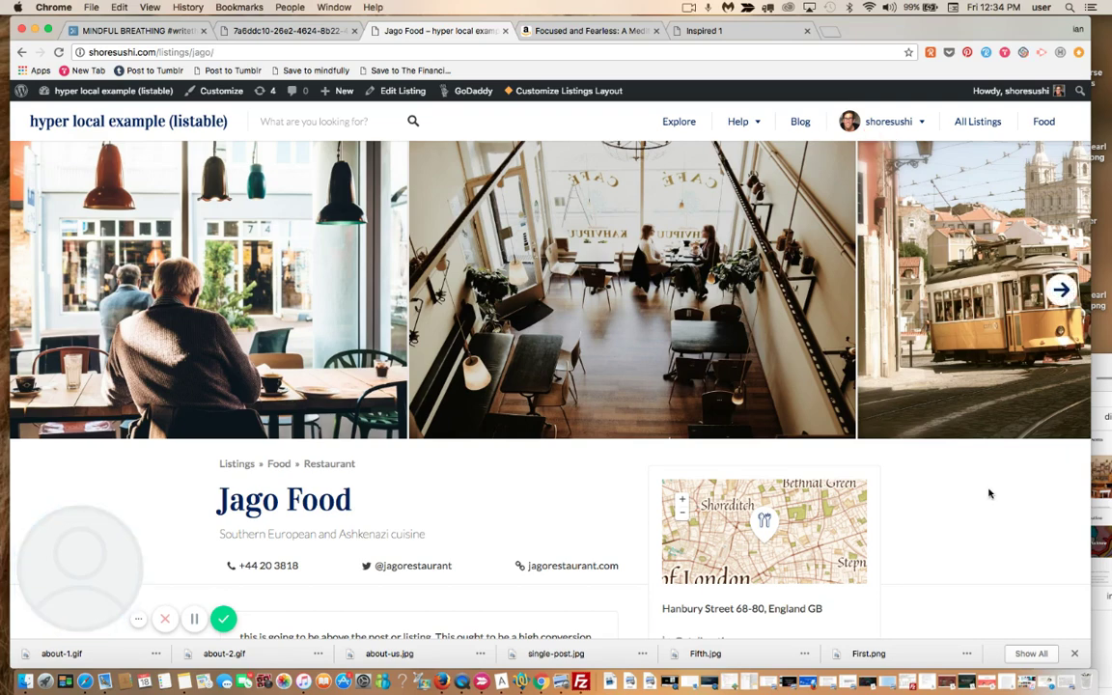
scroll(988, 493, "down", 1)
scroll(988, 493, "down", 5)
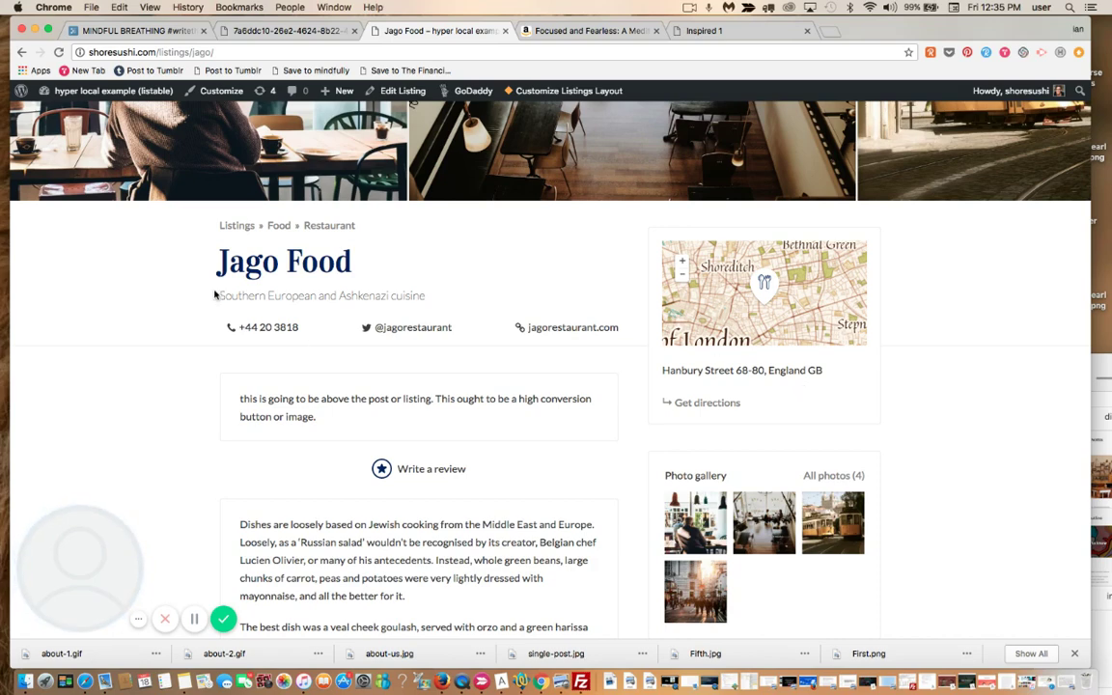
scroll(896, 431, "up", 5)
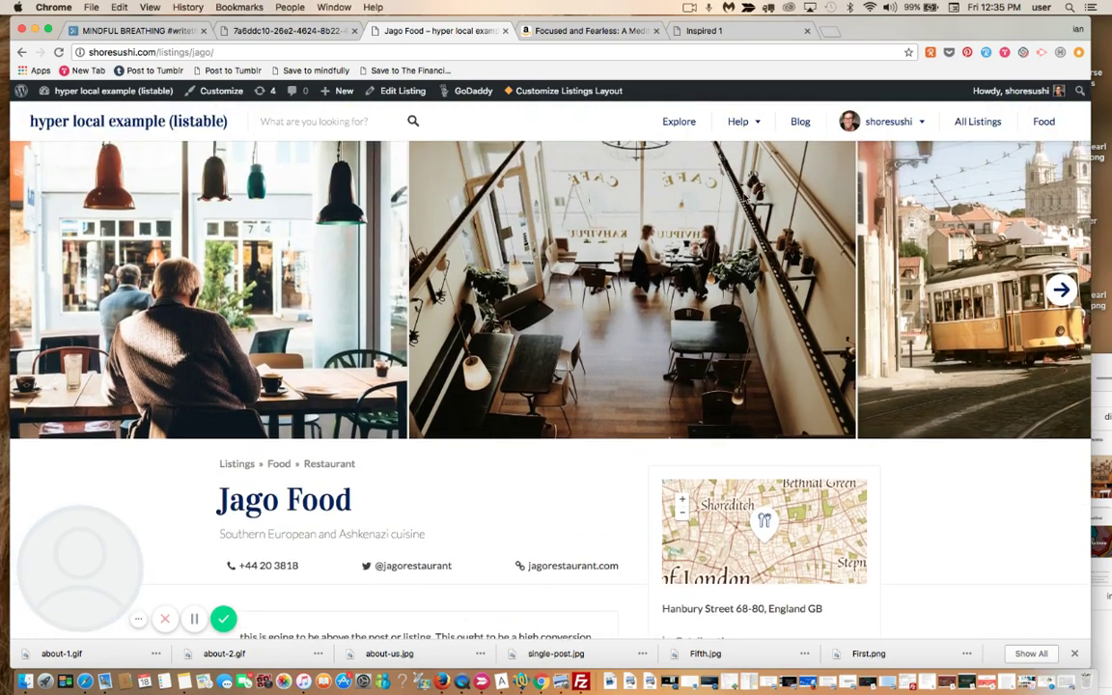
left_click(362, 120)
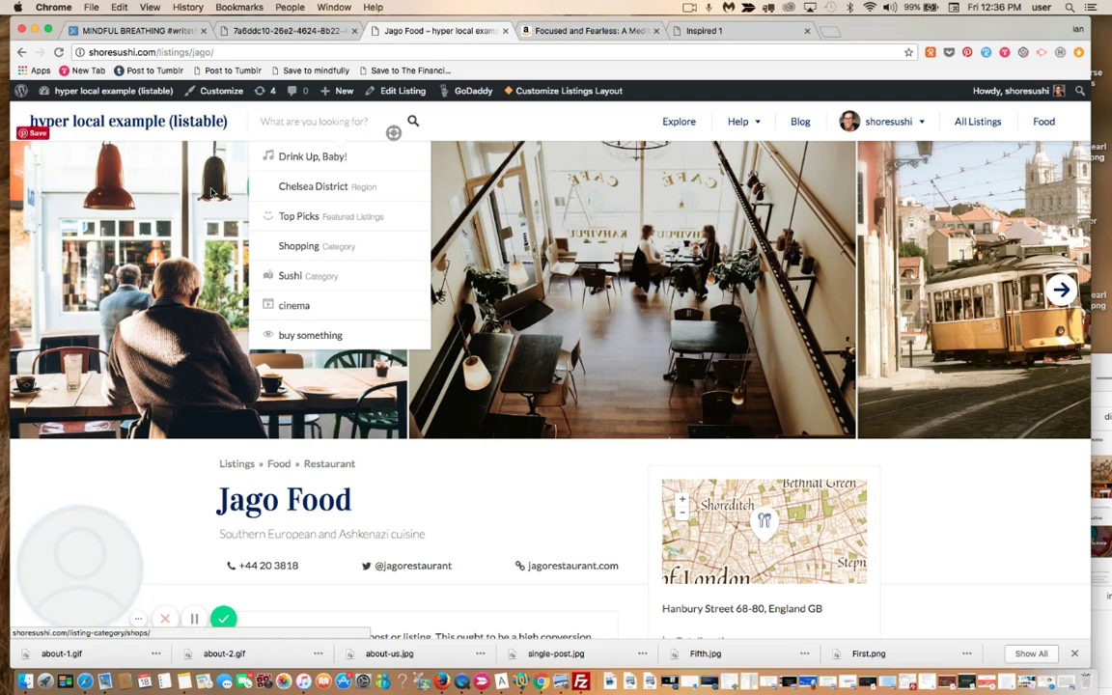
Return to the front page, reopen the menu editor for the Search menu, and inspect the "buy something" custom link's settings
left_click(97, 118)
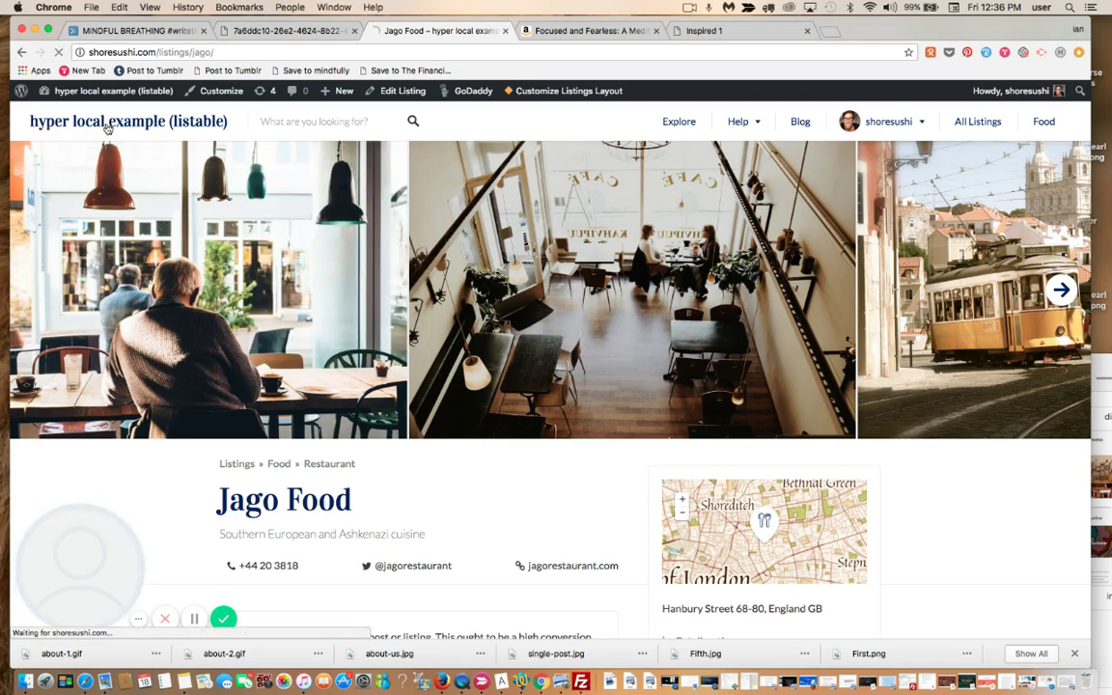
mouse_move(112, 97)
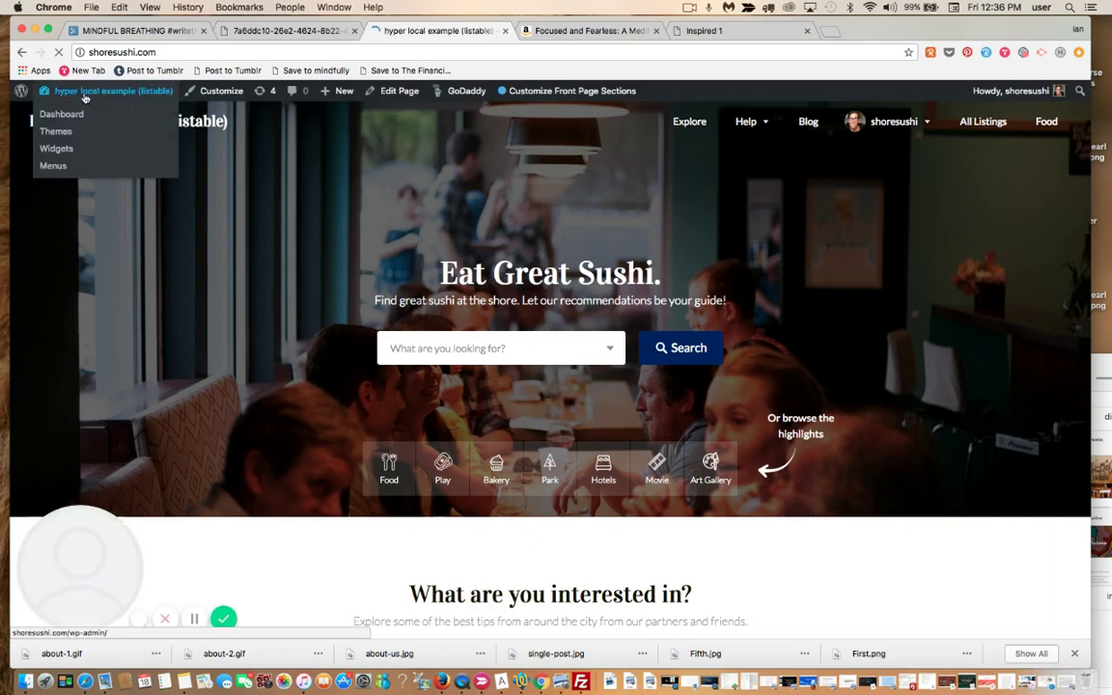
left_click(58, 149)
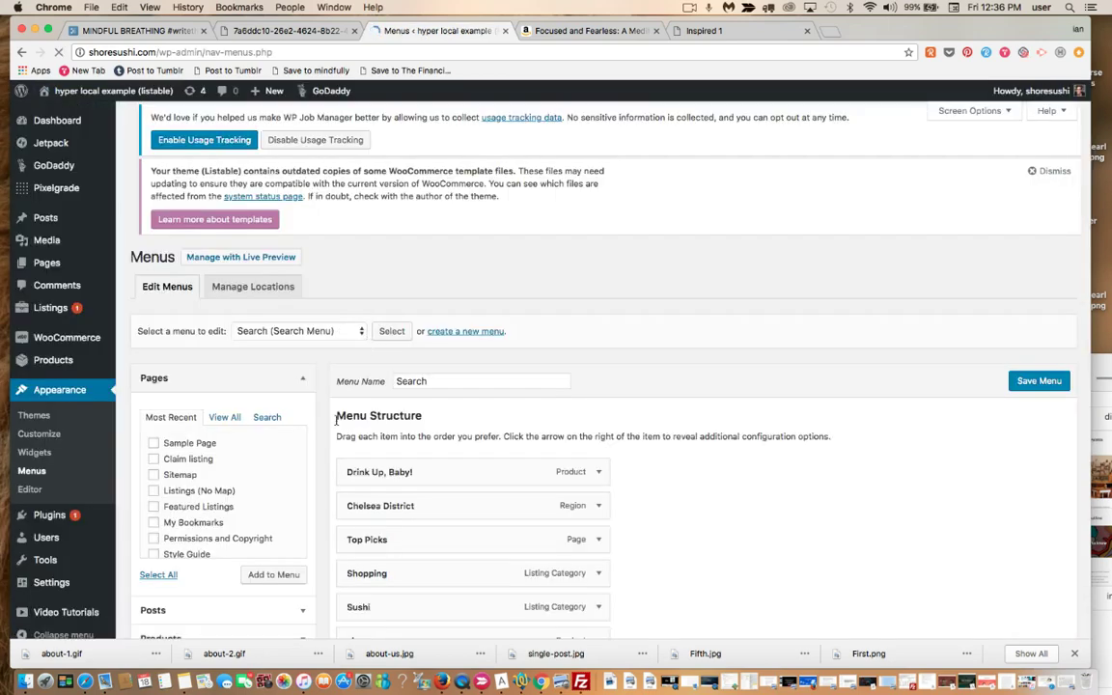
scroll(769, 387, "down", 4)
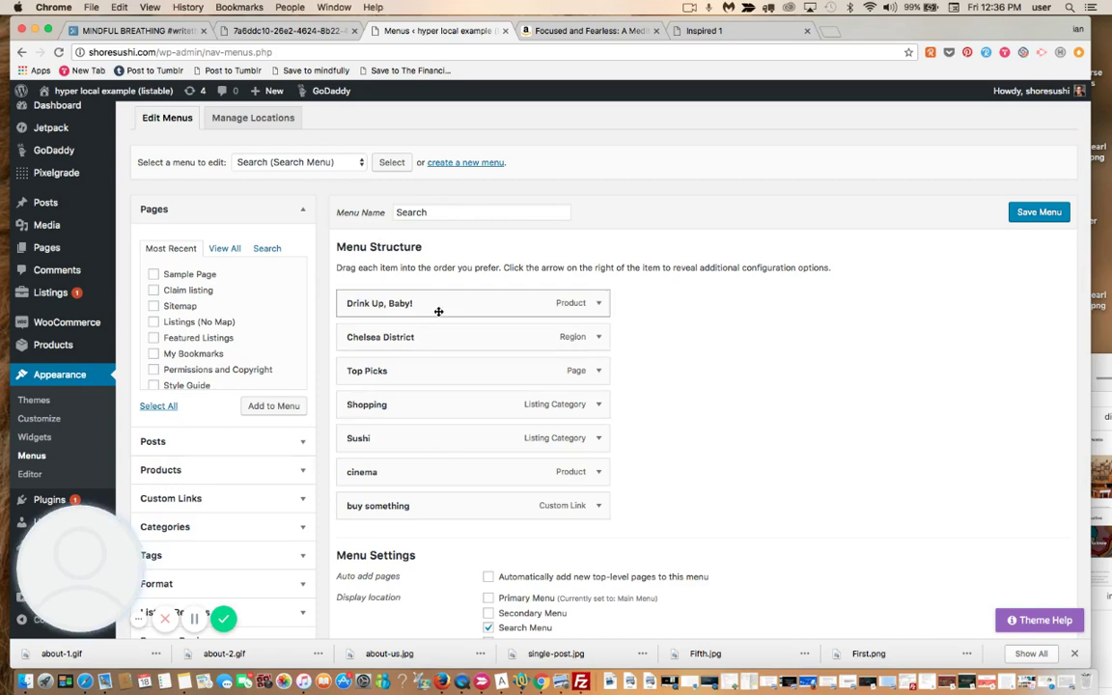
left_click(596, 508)
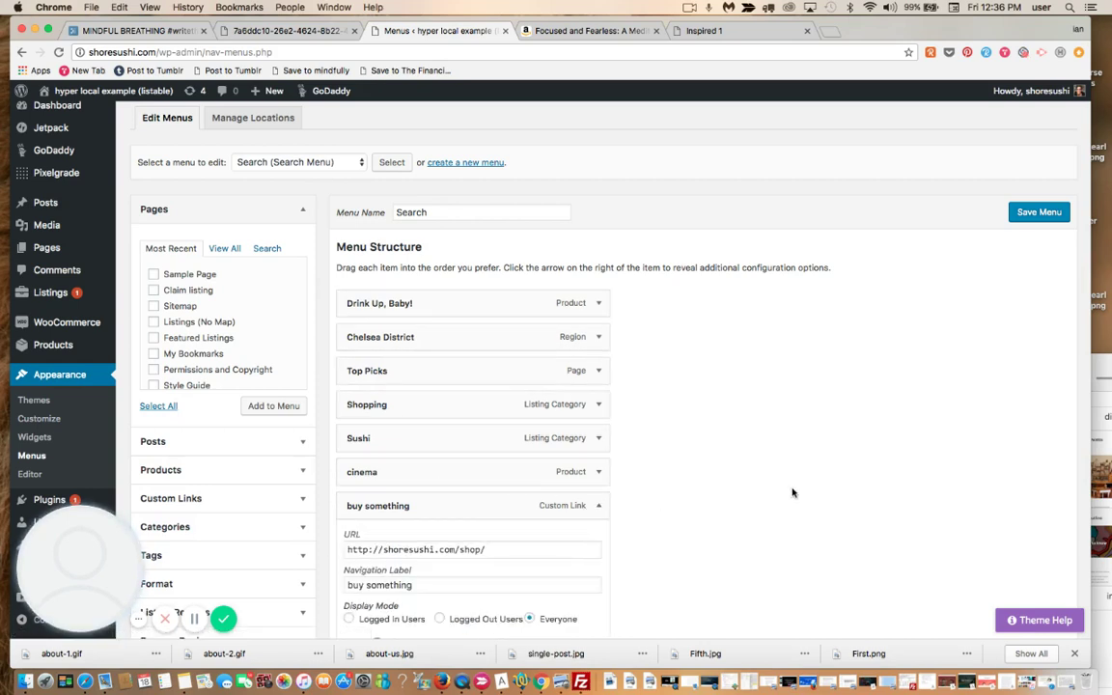
scroll(792, 492, "down", 3)
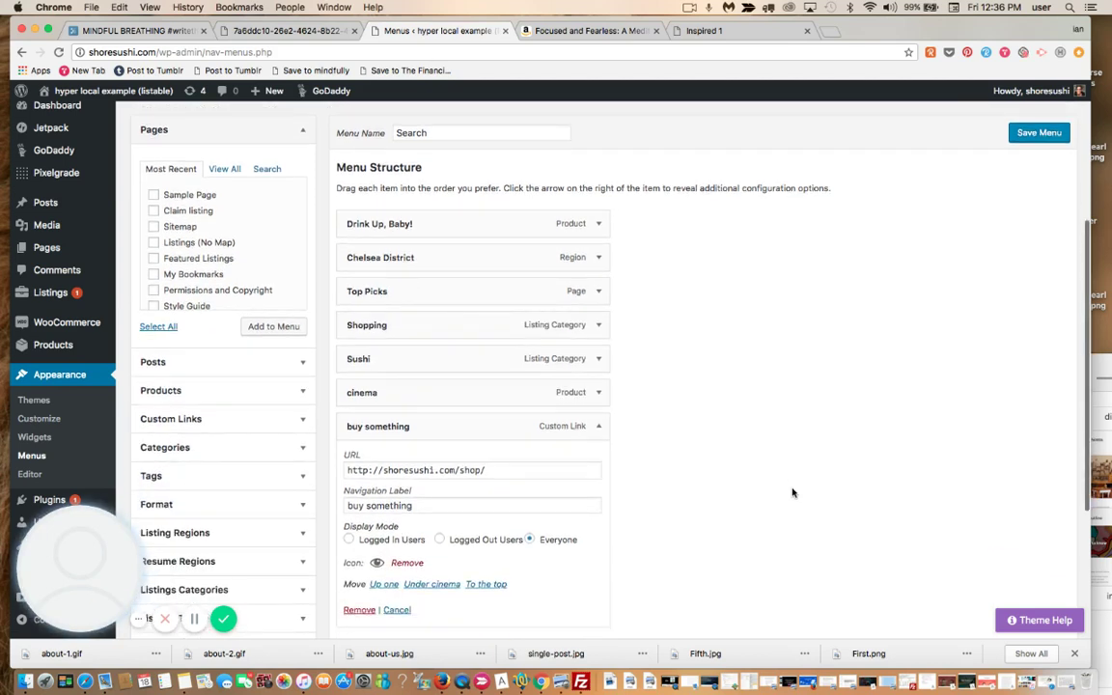